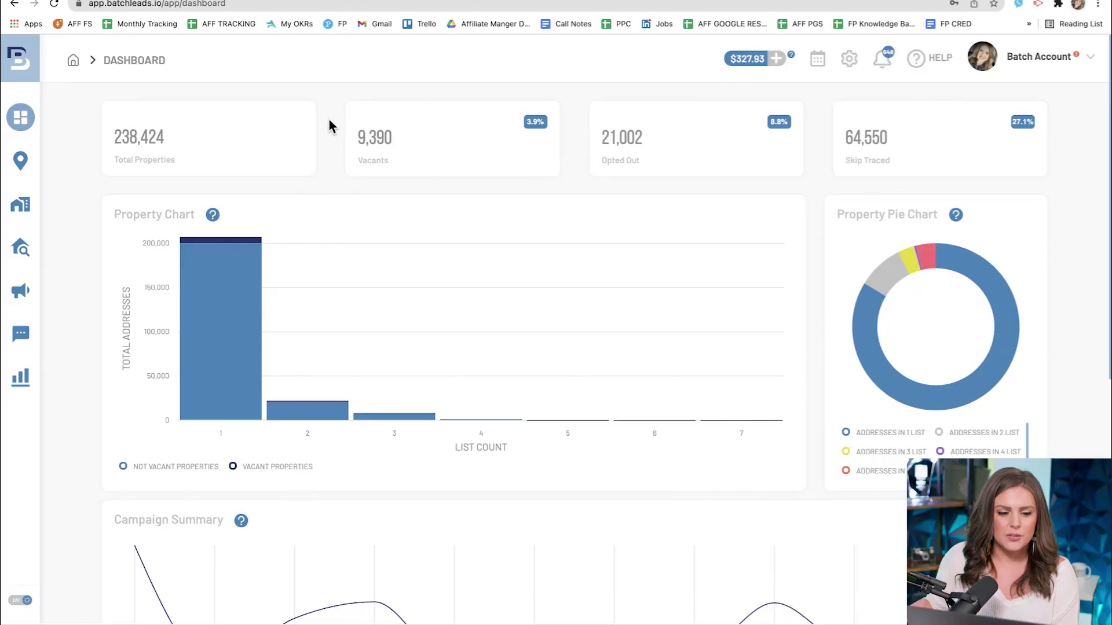
# Run a List Search for properties in Phoenix, AZ, USA and dismiss the location prompt
pyautogui.moveTo(21, 165)
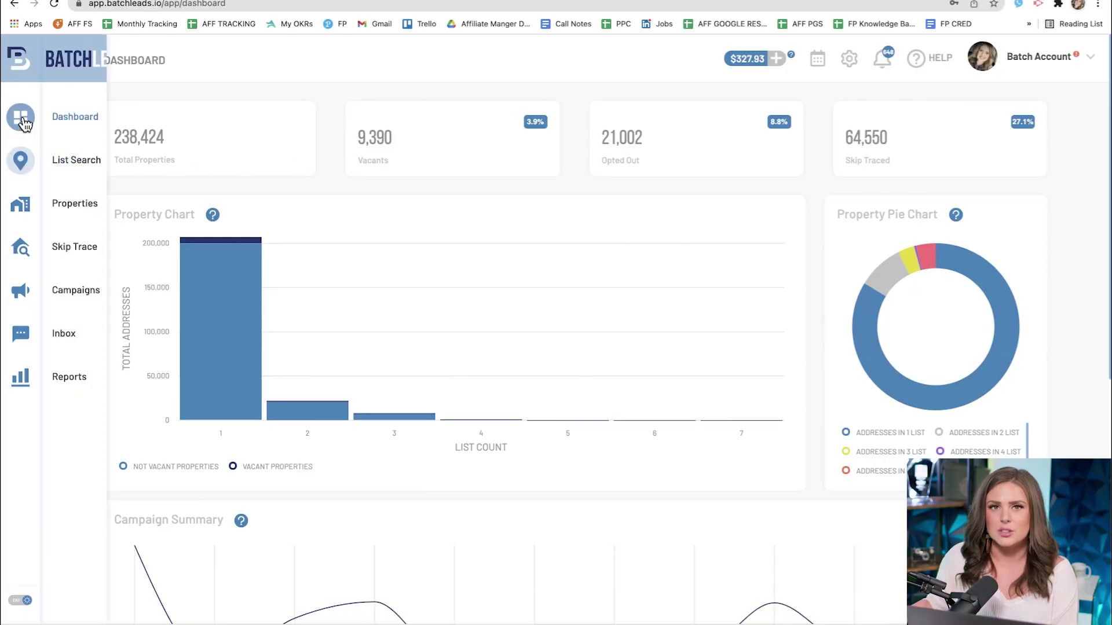
pyautogui.click(21, 165)
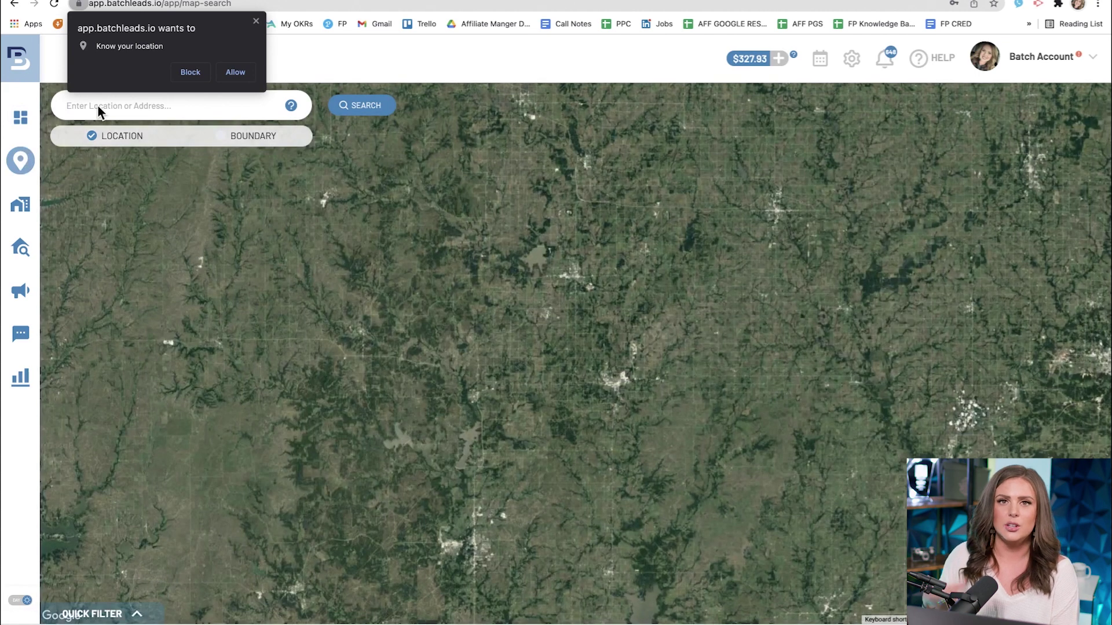
pyautogui.click(101, 105)
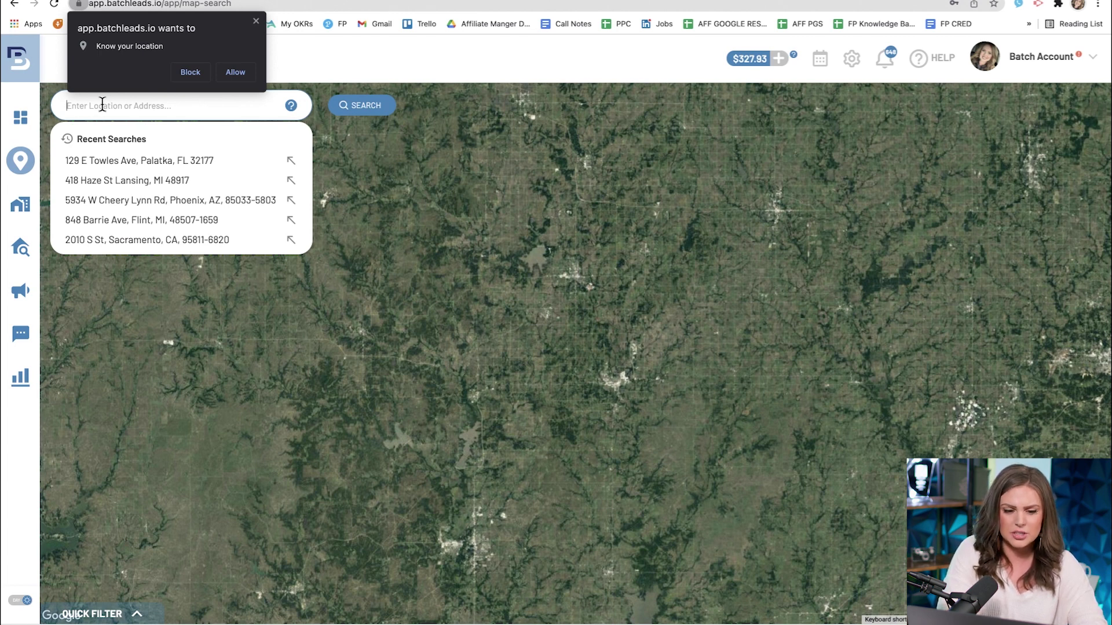
pyautogui.write('phoenix')
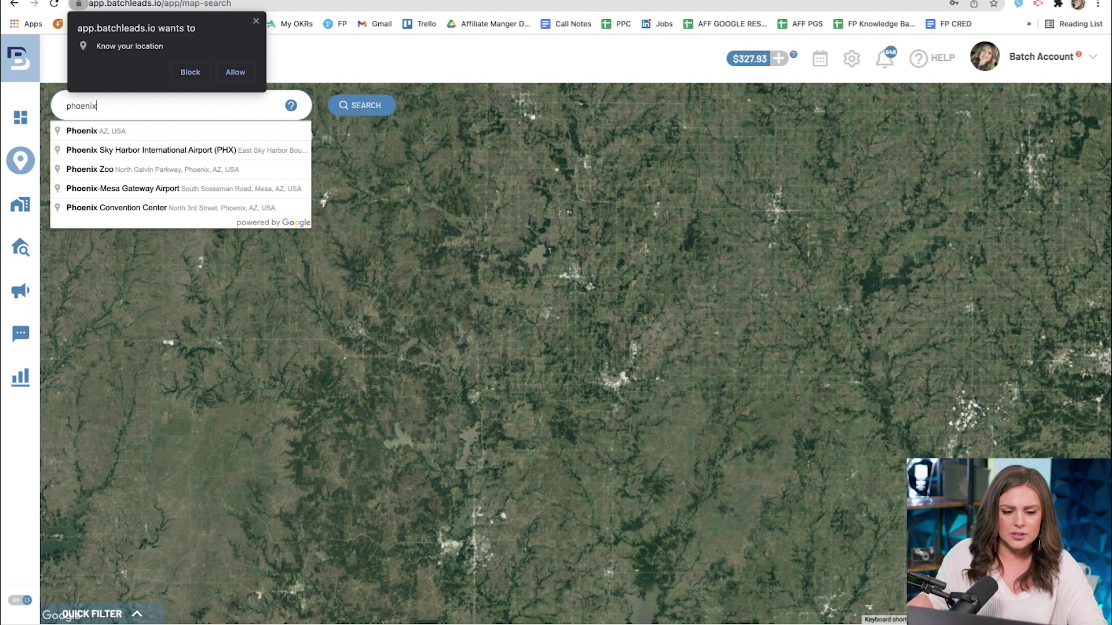
pyautogui.click(89, 133)
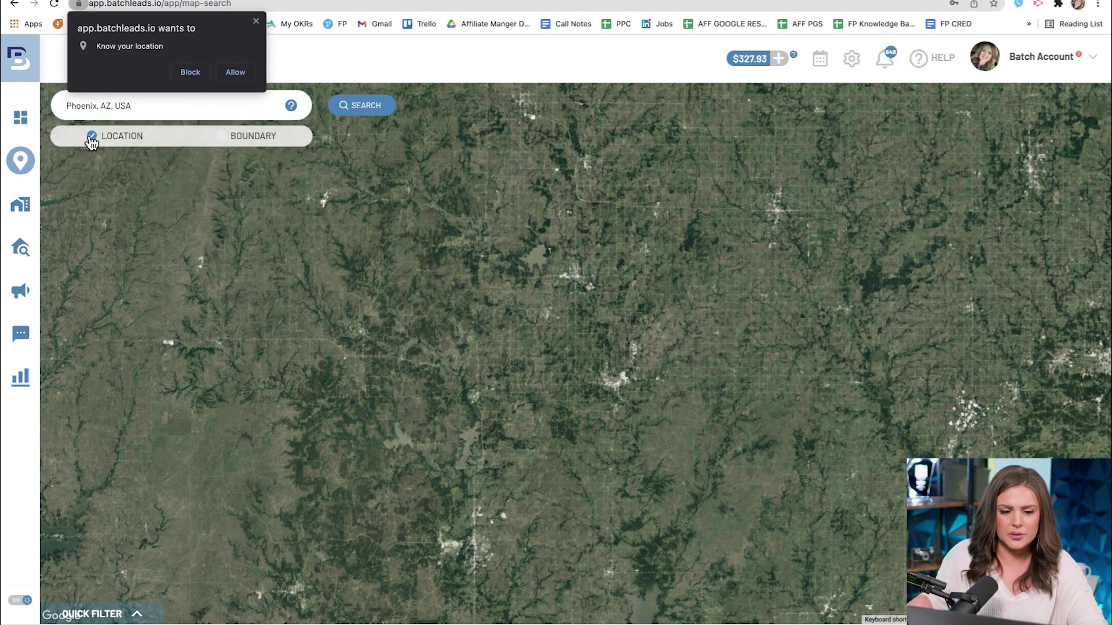
pyautogui.click(360, 105)
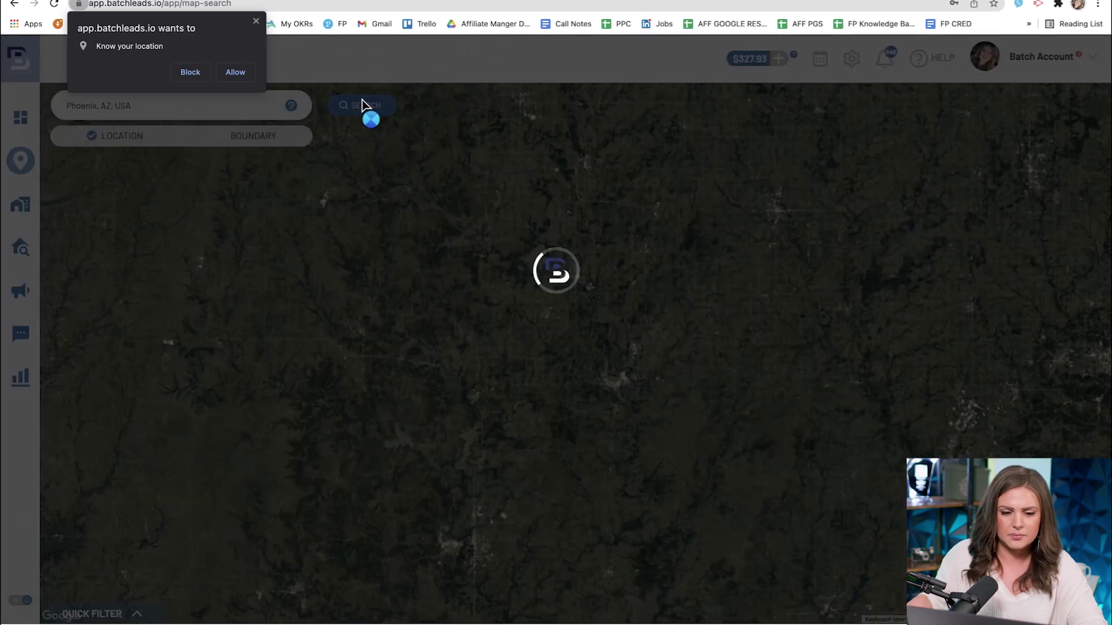
pyautogui.click(256, 21)
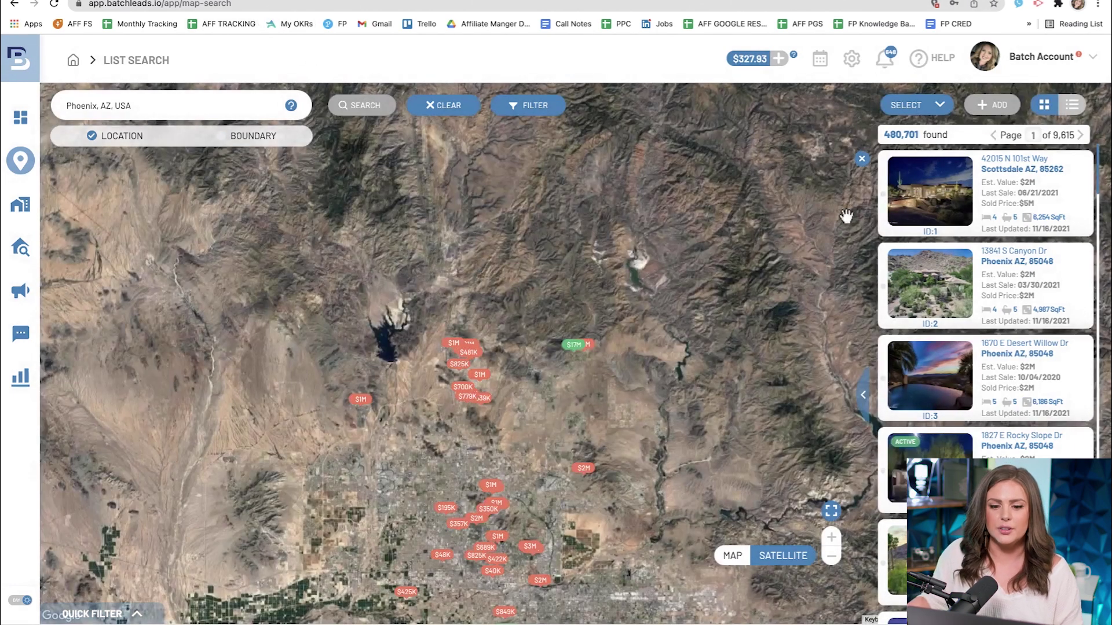
# Apply the Vacant quick filter to narrow the Phoenix results to 7,742 properties
pyautogui.click(551, 113)
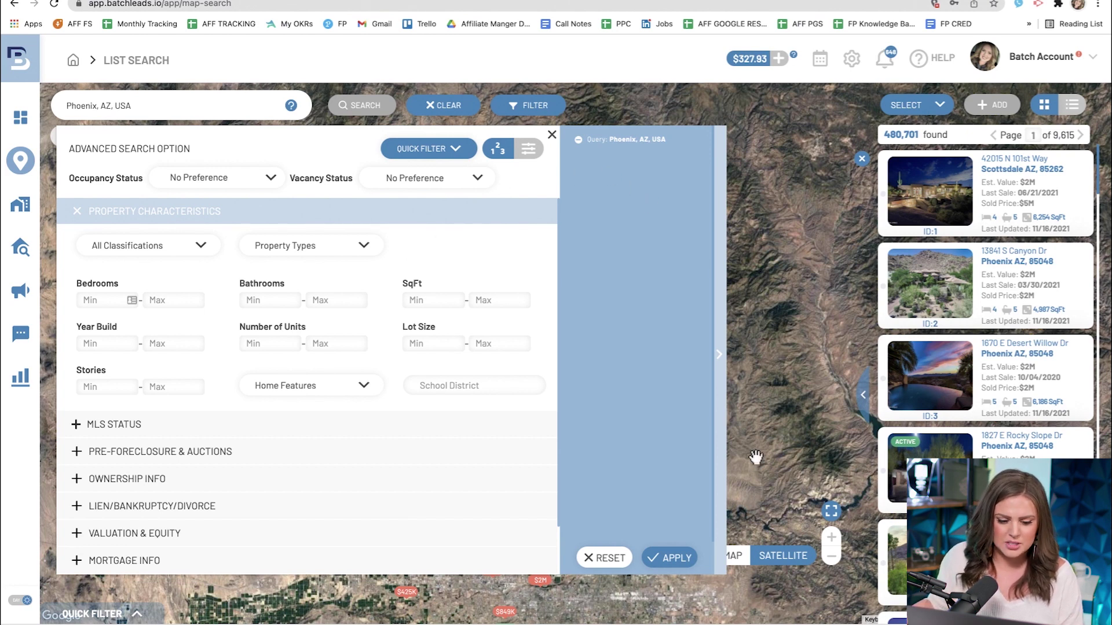
pyautogui.click(552, 137)
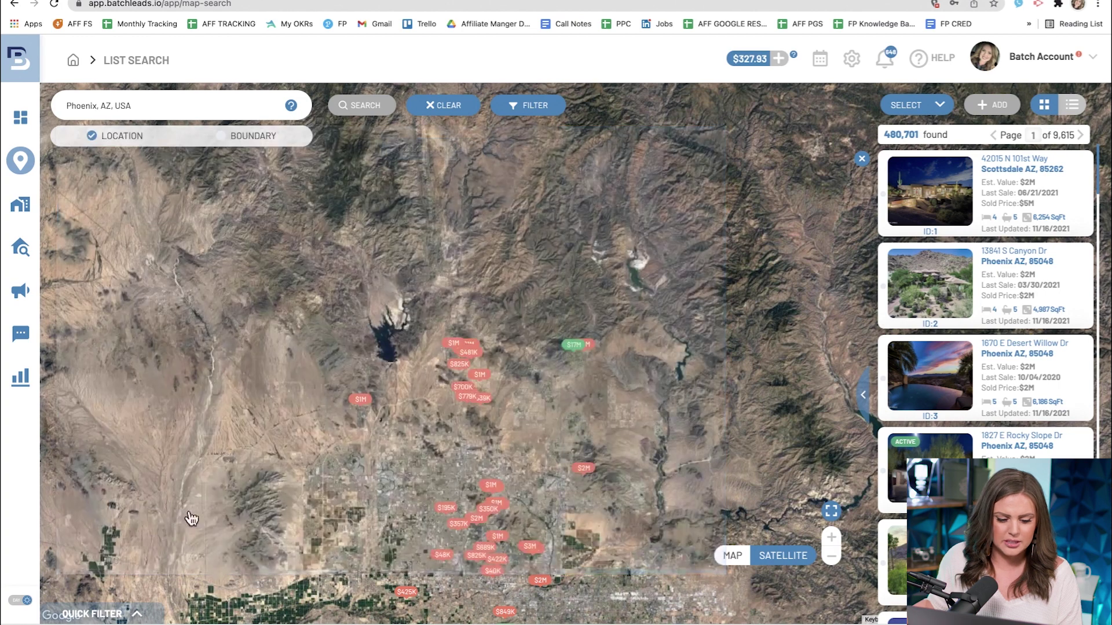
pyautogui.click(129, 613)
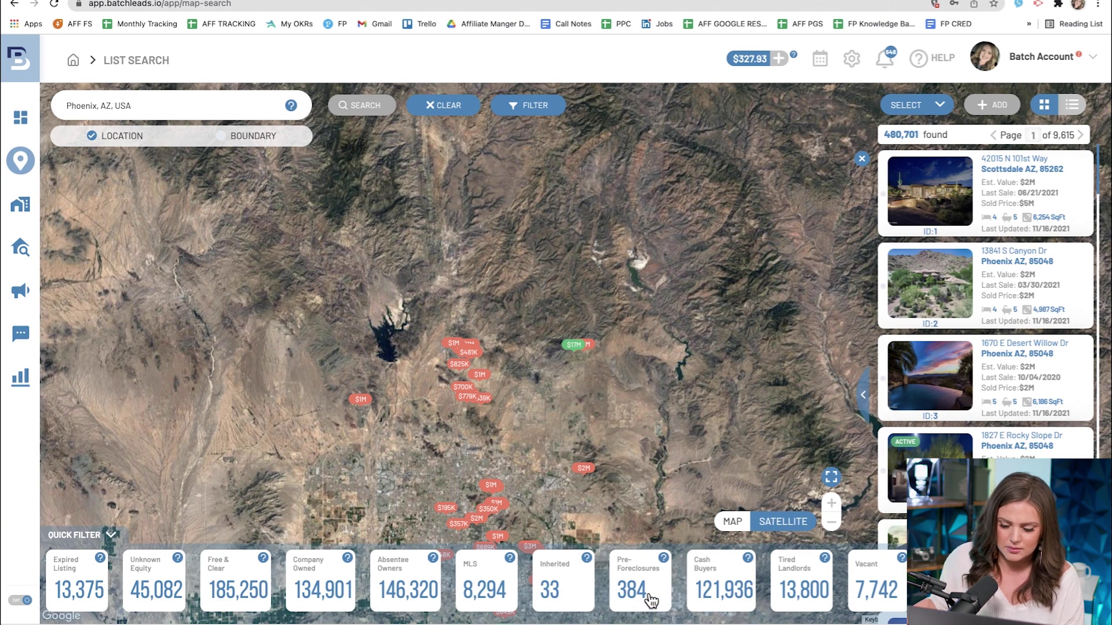
pyautogui.click(863, 583)
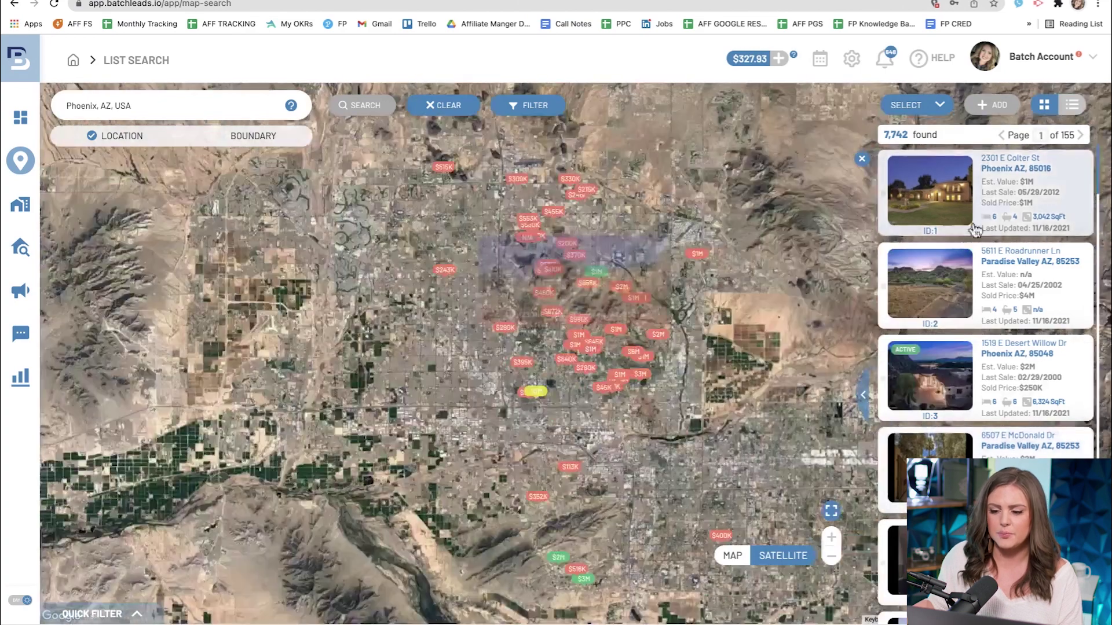
pyautogui.moveTo(921, 185)
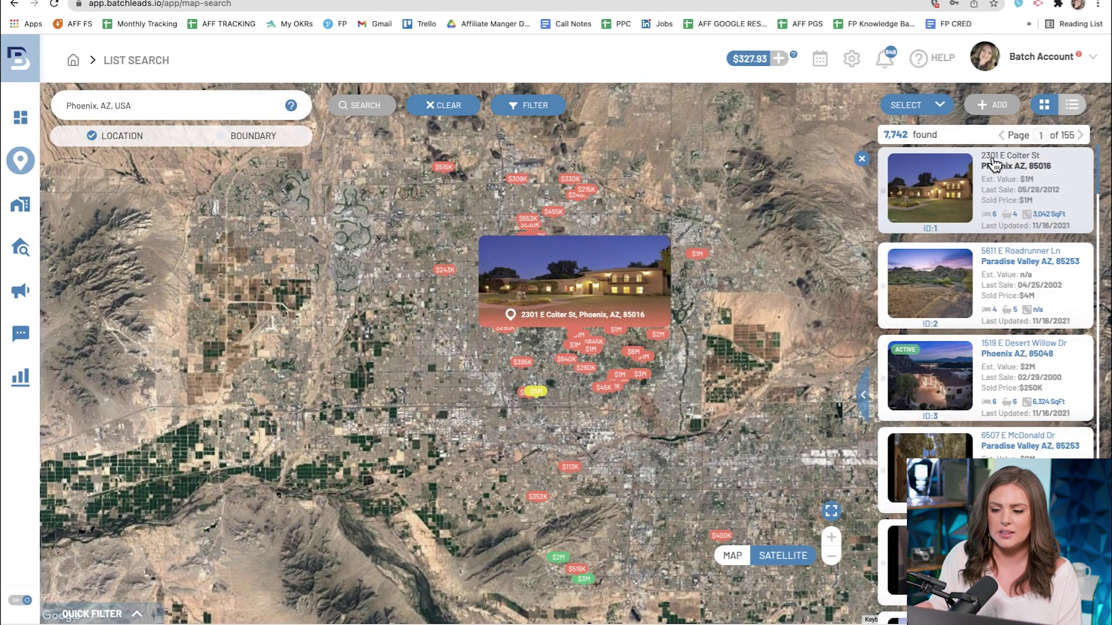
pyautogui.click(1031, 162)
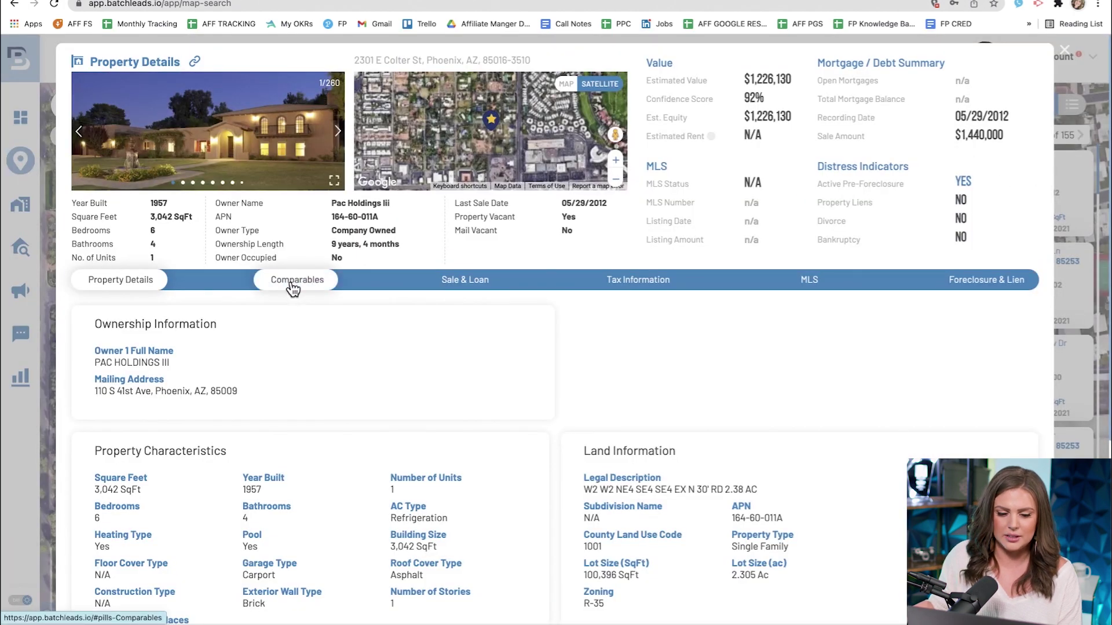
pyautogui.click(293, 287)
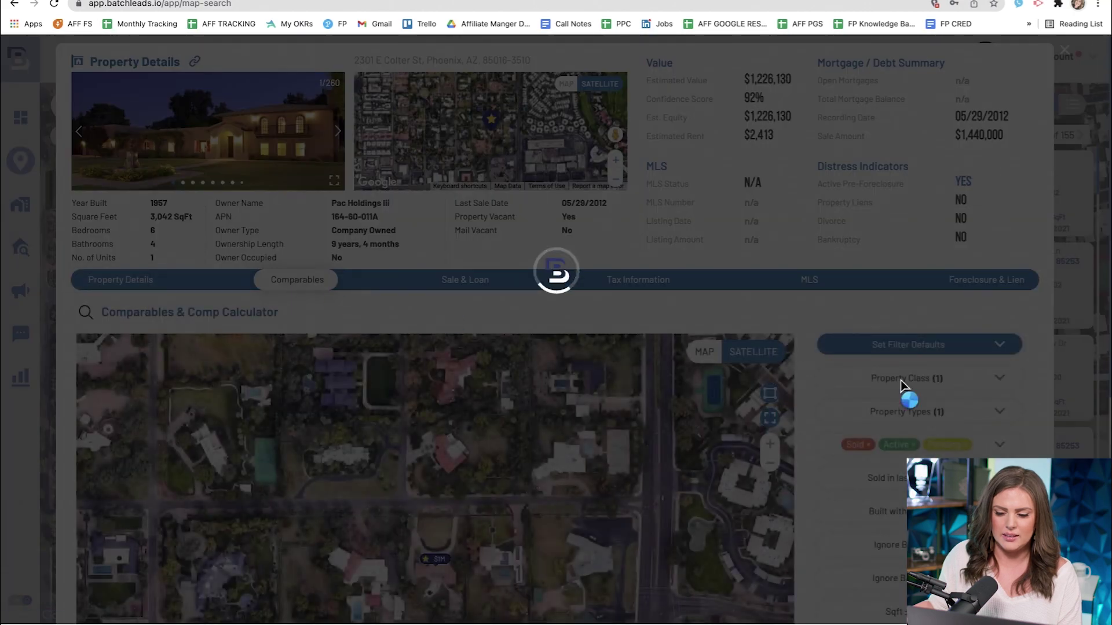
pyautogui.scroll(-3, 839, 393)
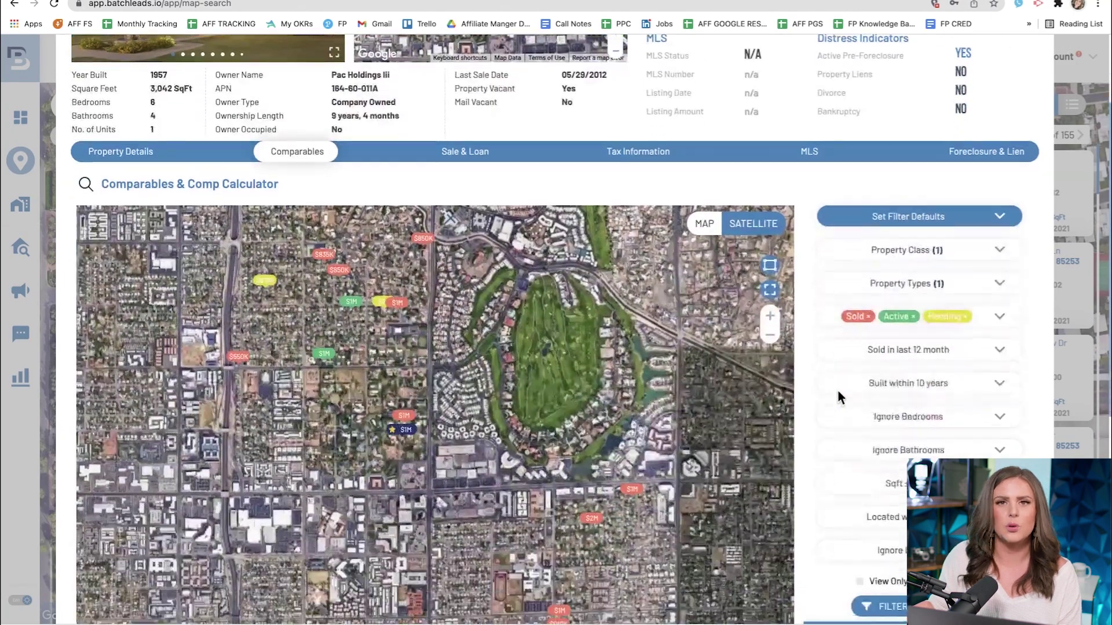
pyautogui.scroll(-4, 791, 433)
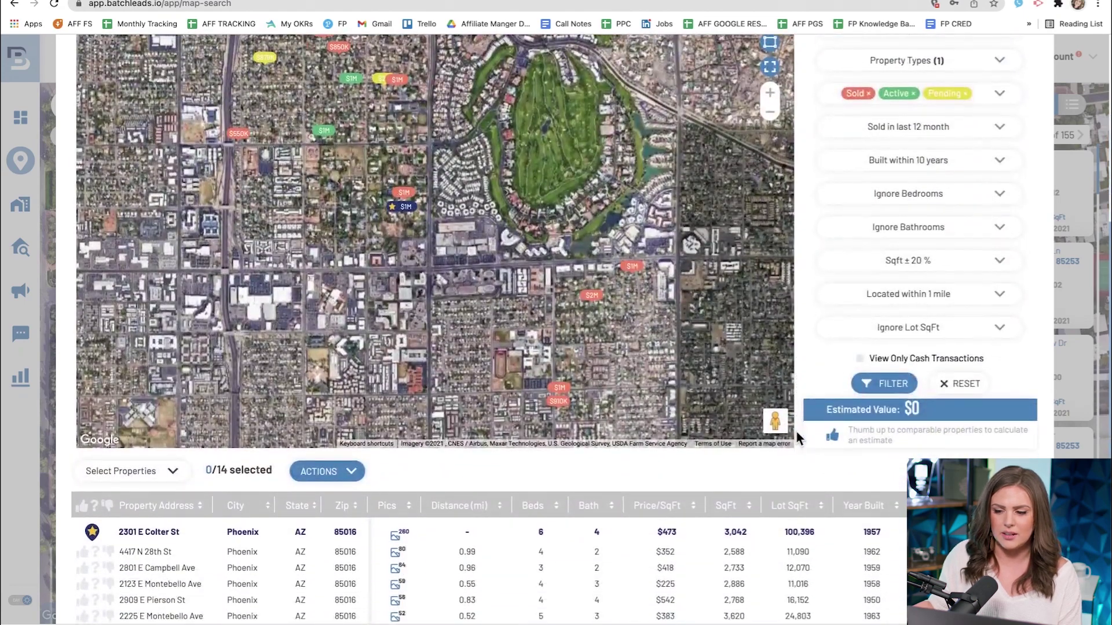
pyautogui.scroll(6, 797, 430)
pyautogui.click(1063, 51)
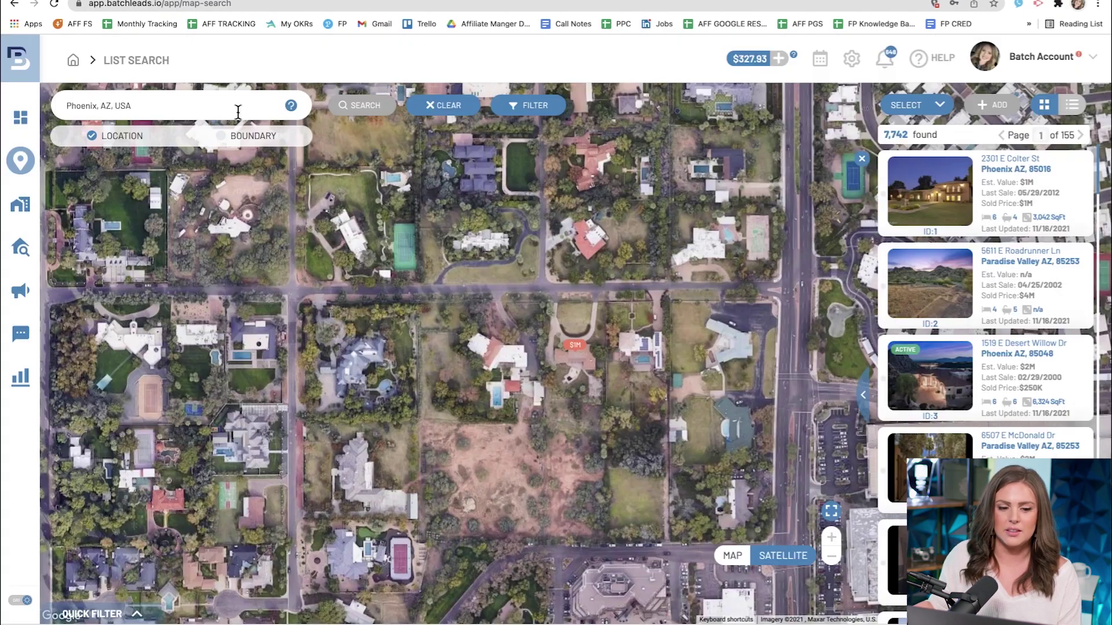
# Go to the Properties table of saved records
pyautogui.click(20, 206)
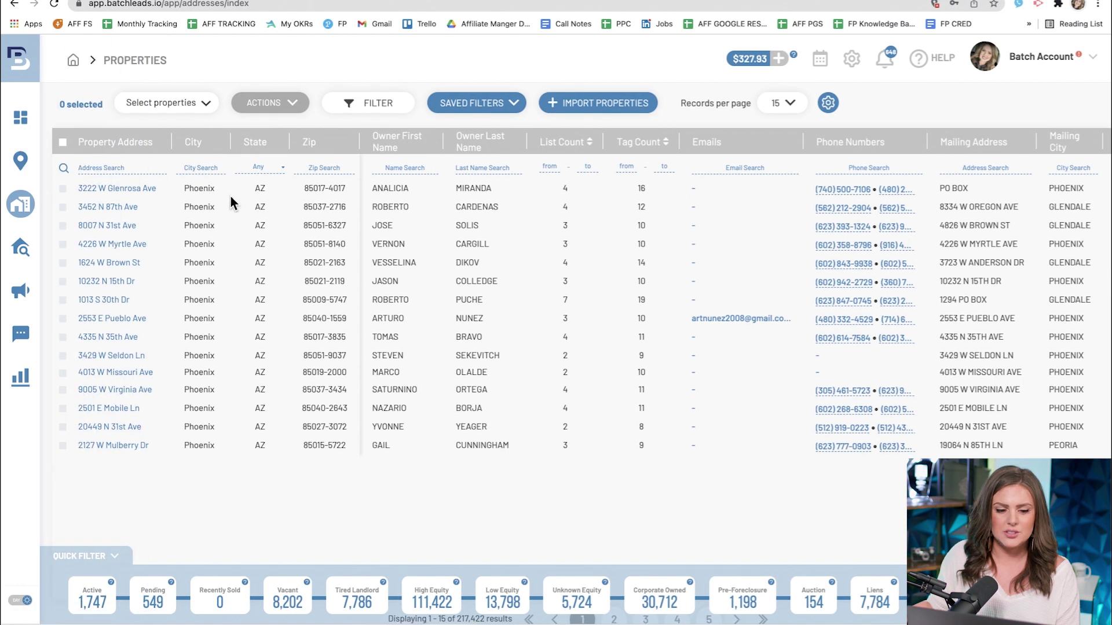
# Open the first saved property's details, then move on to the Inbox
pyautogui.click(109, 191)
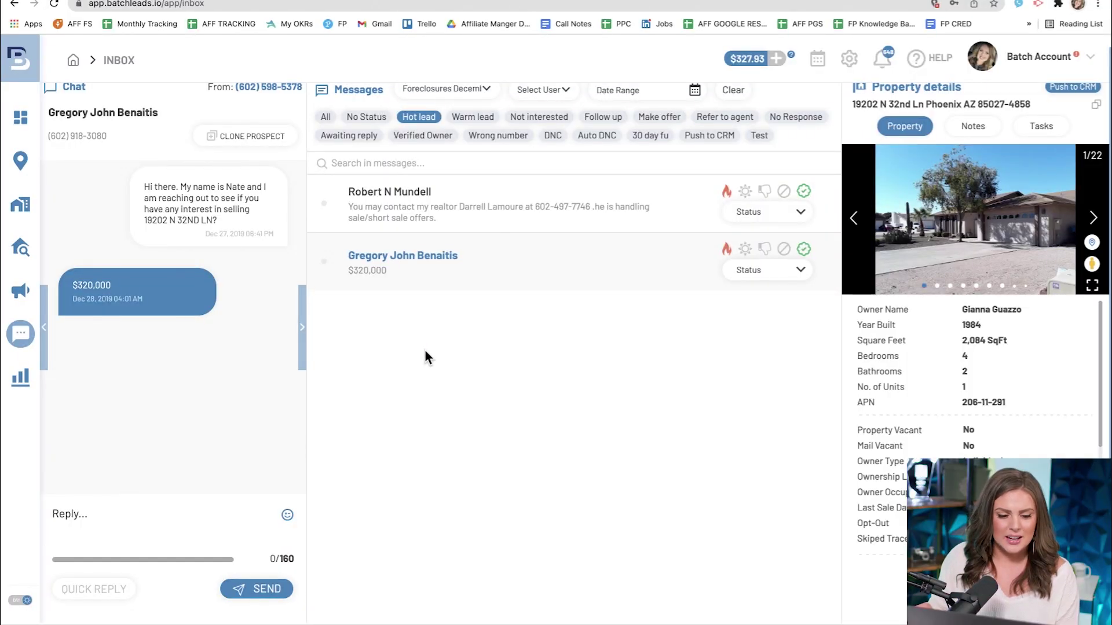
pyautogui.moveTo(13, 333)
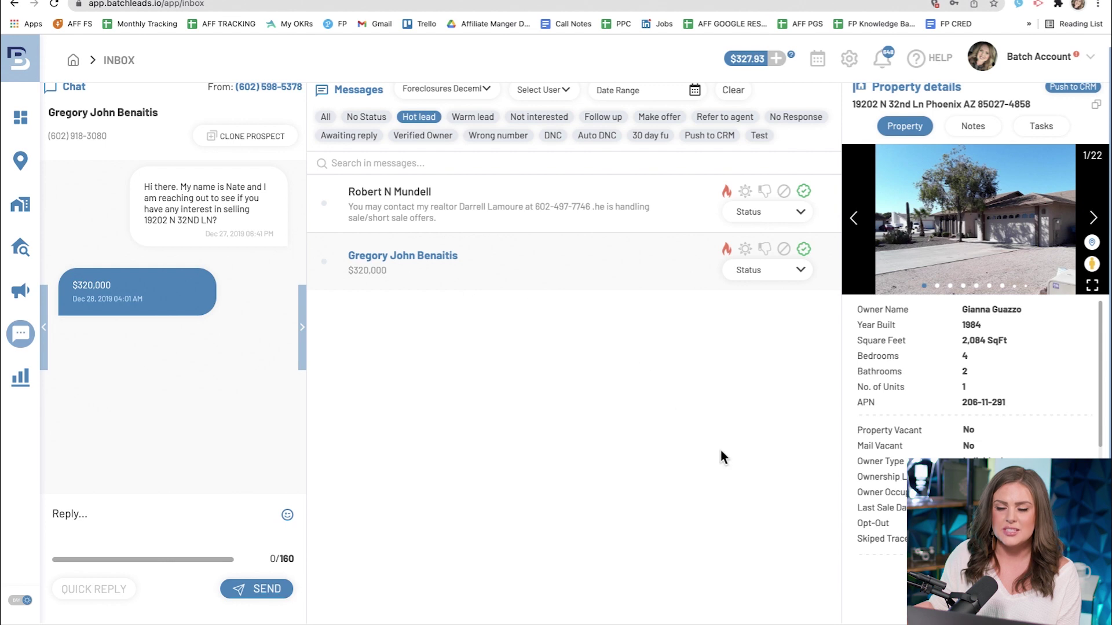
# Open the hot lead's full property details and view its Comparables tab with 52 comps
pyautogui.click(921, 109)
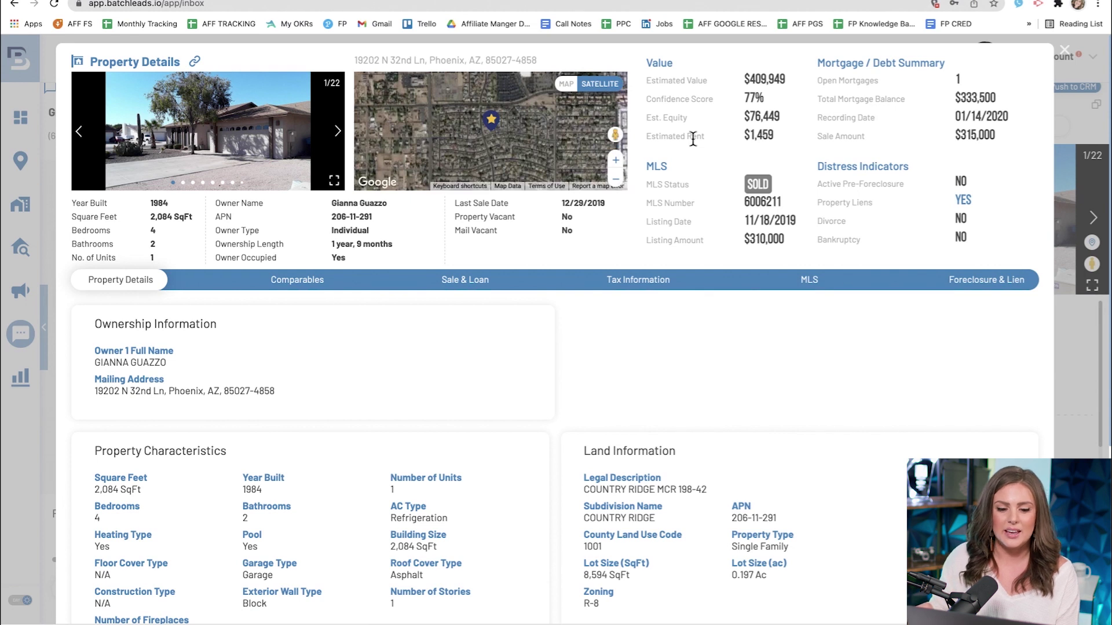
pyautogui.click(325, 283)
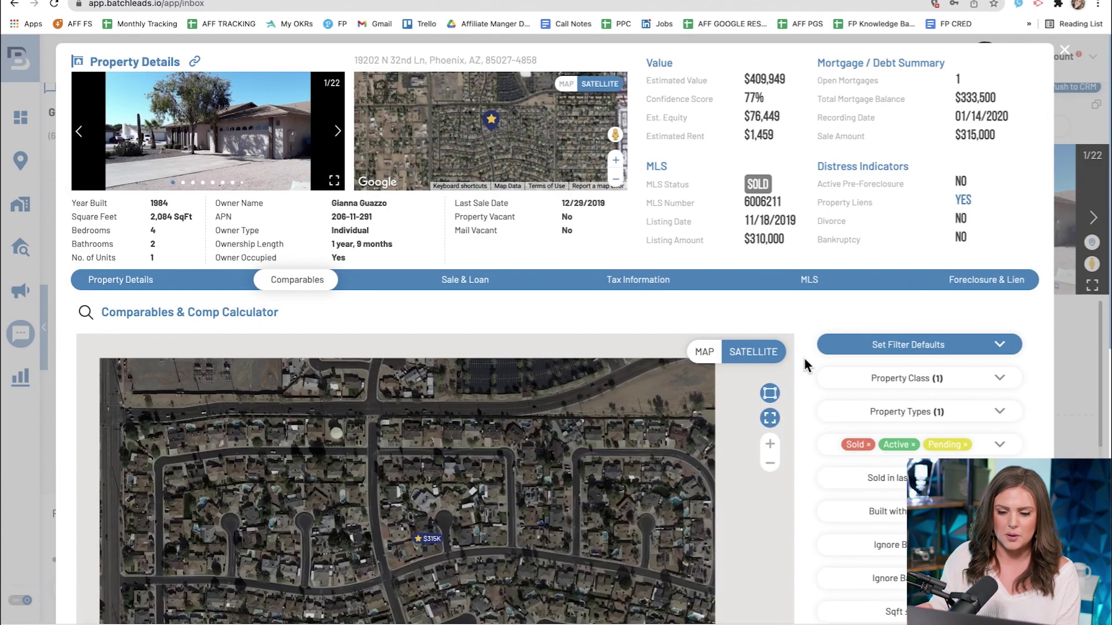
pyautogui.scroll(-3, 805, 357)
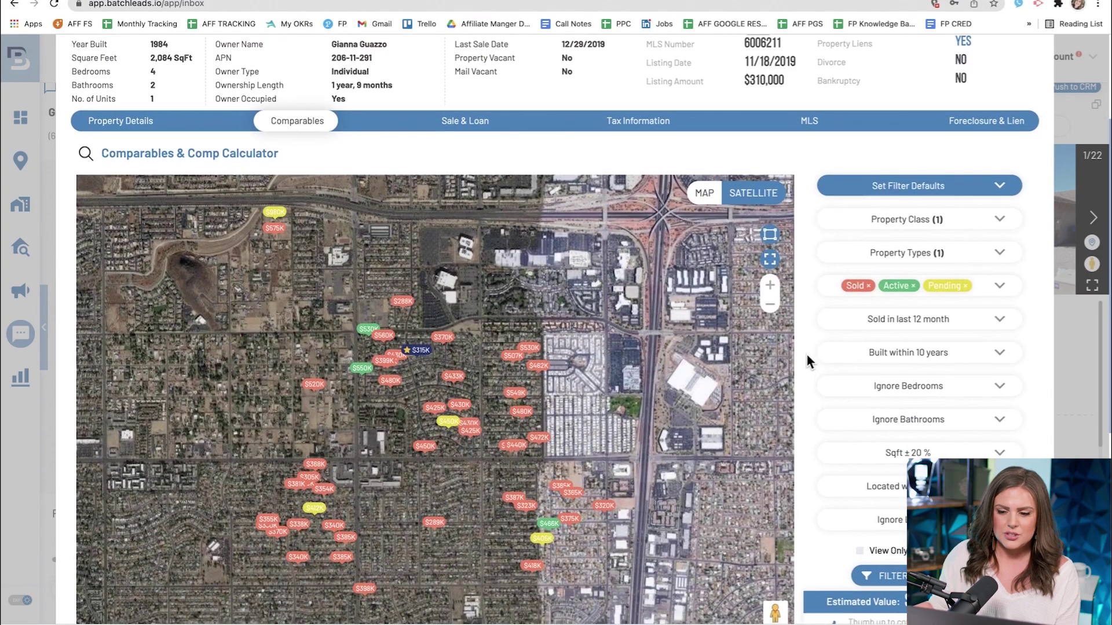
pyautogui.scroll(-3, 808, 357)
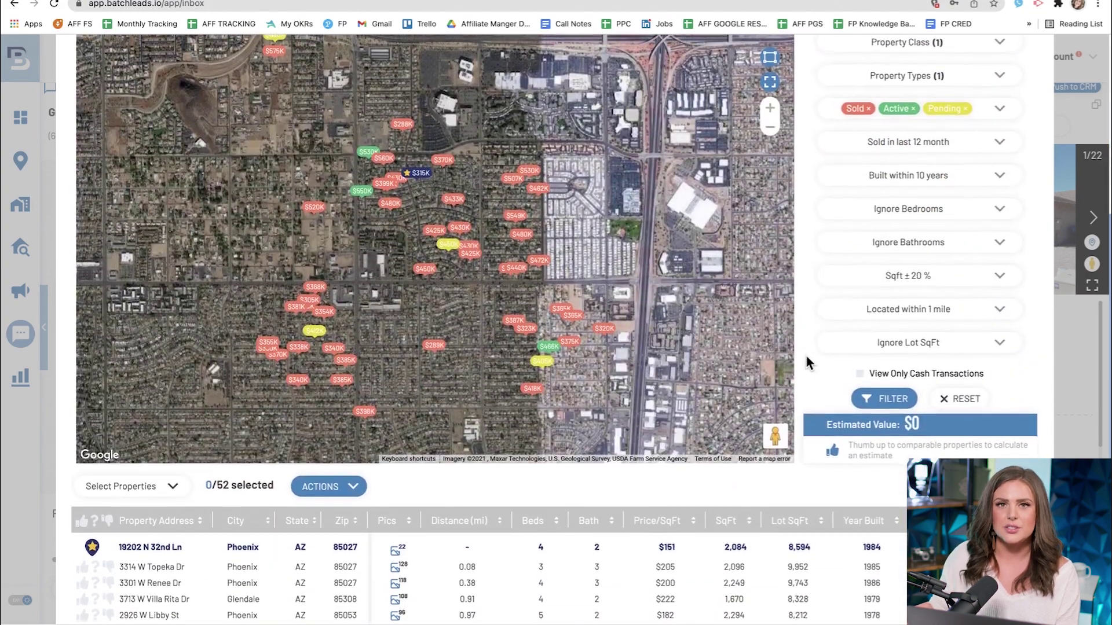
pyautogui.scroll(1, 805, 355)
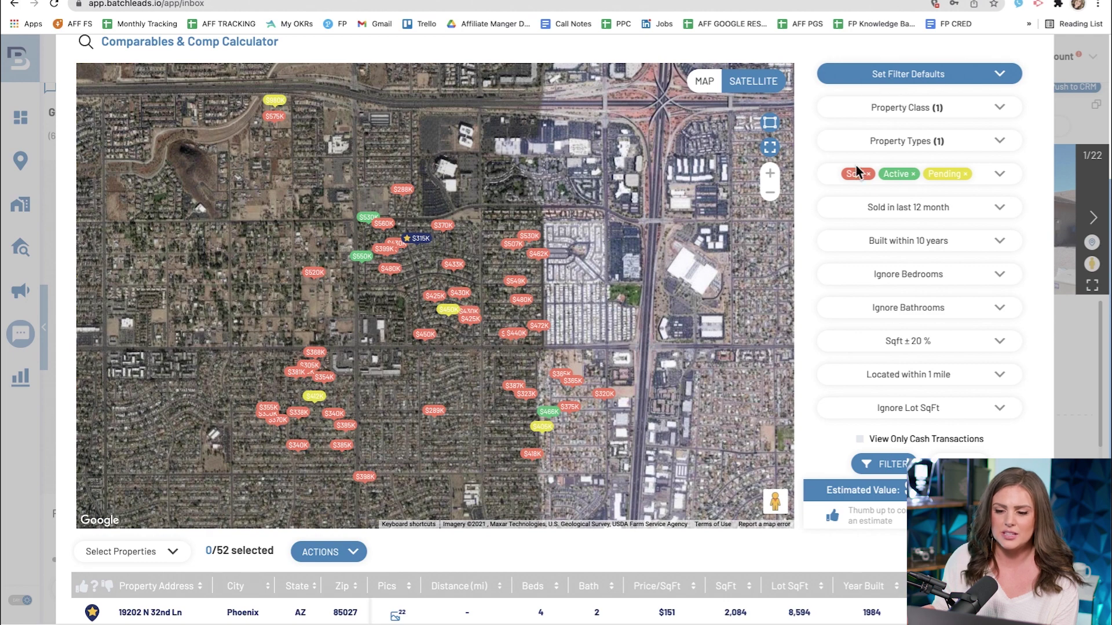
# Review the comp Property Class and Property Types, keeping Single-Family only
pyautogui.scroll(-1, 871, 210)
pyautogui.click(919, 95)
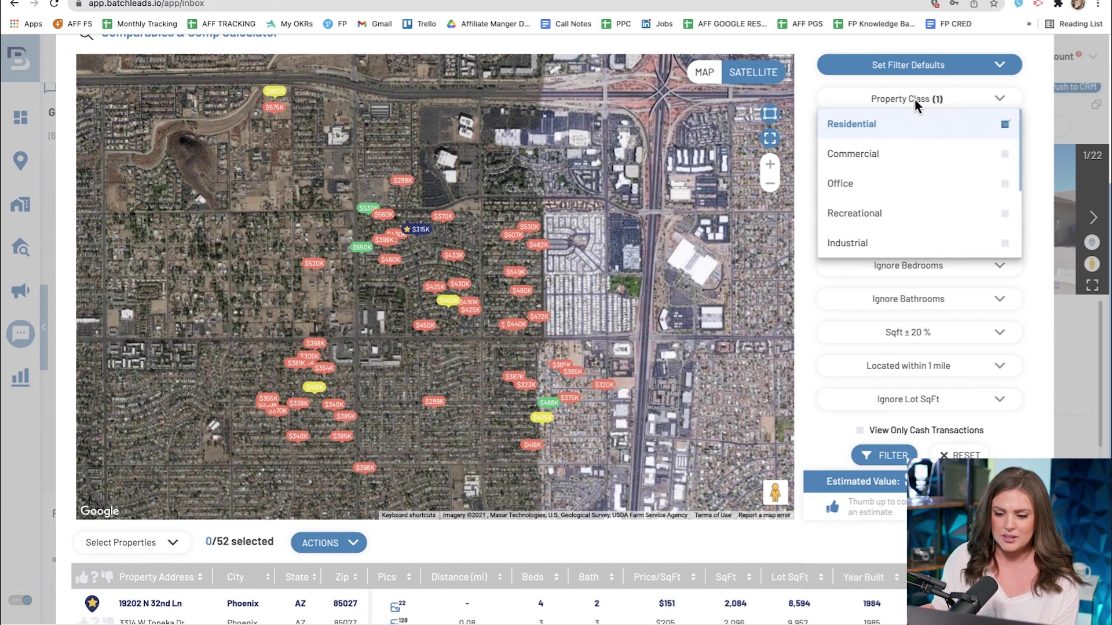
pyautogui.click(801, 129)
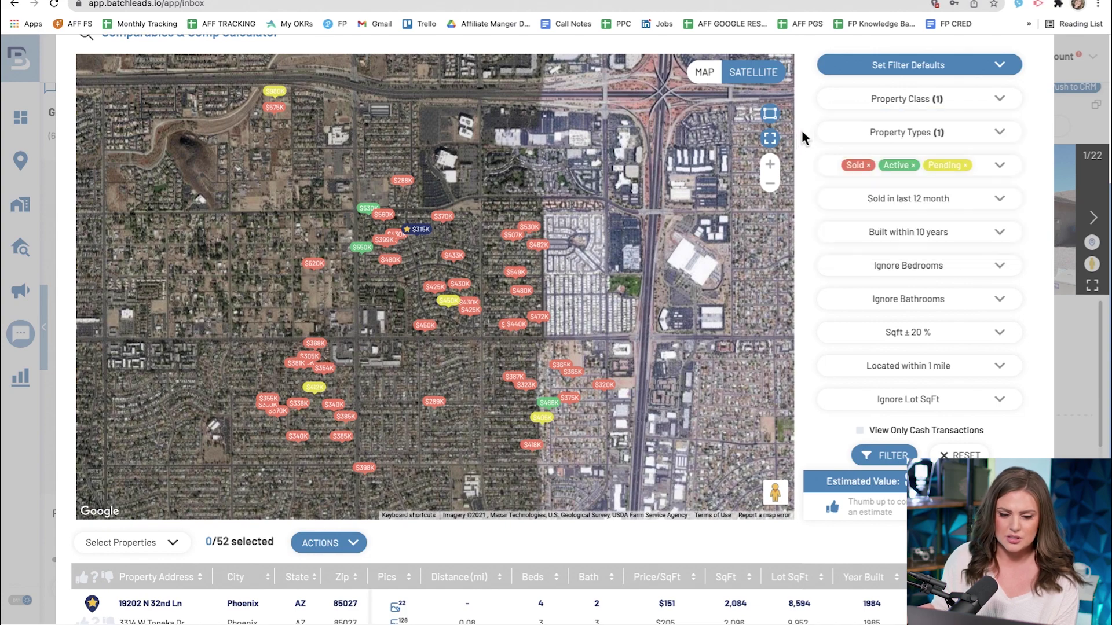
pyautogui.scroll(-5, 819, 203)
pyautogui.scroll(10, 818, 202)
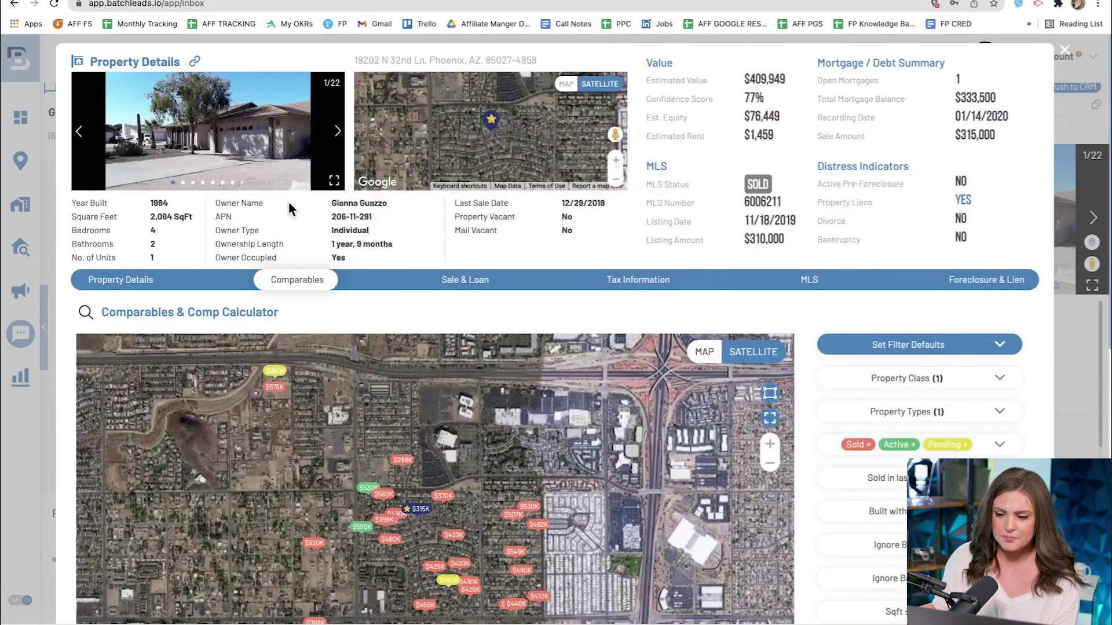
pyautogui.scroll(-6, 819, 323)
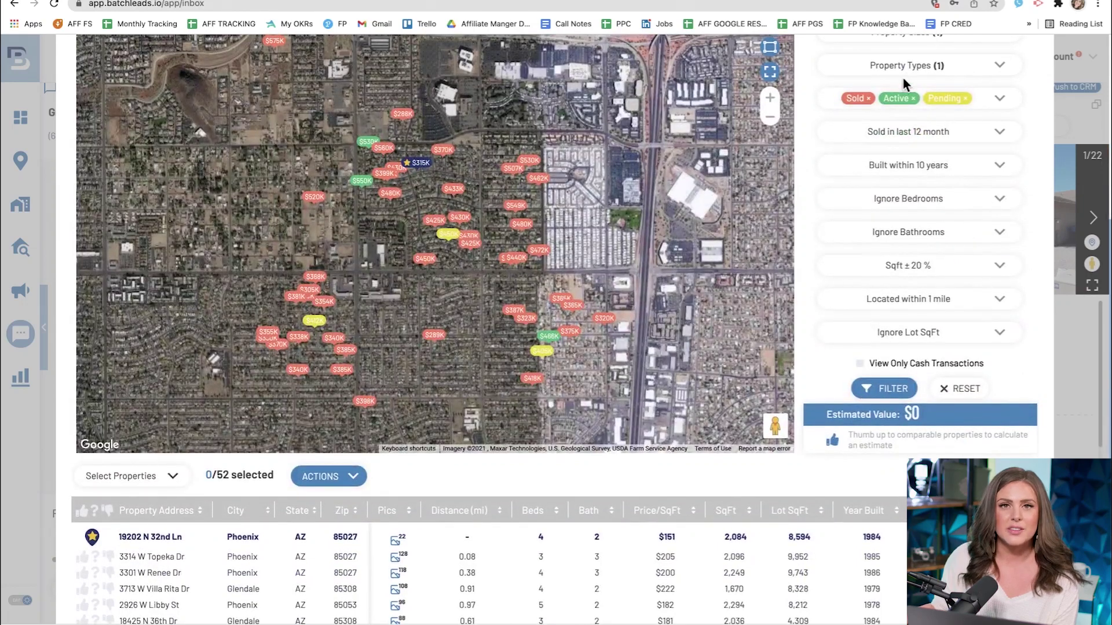
pyautogui.click(920, 66)
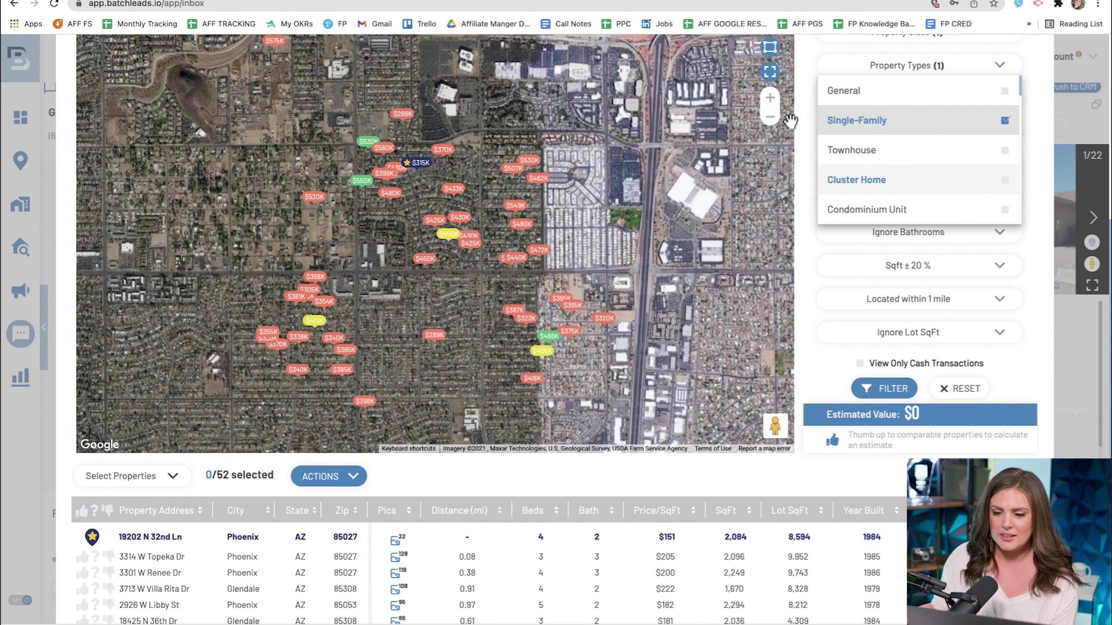
pyautogui.click(810, 126)
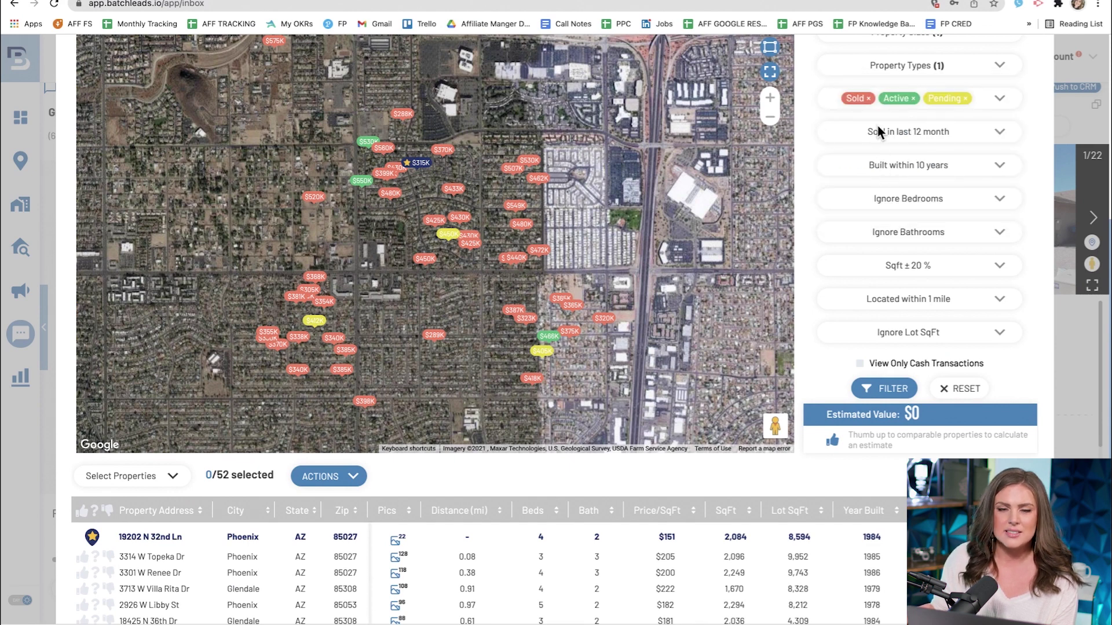
# Remove Active and Pending from the comp listing statuses, leaving only Sold
pyautogui.click(913, 100)
pyautogui.click(941, 99)
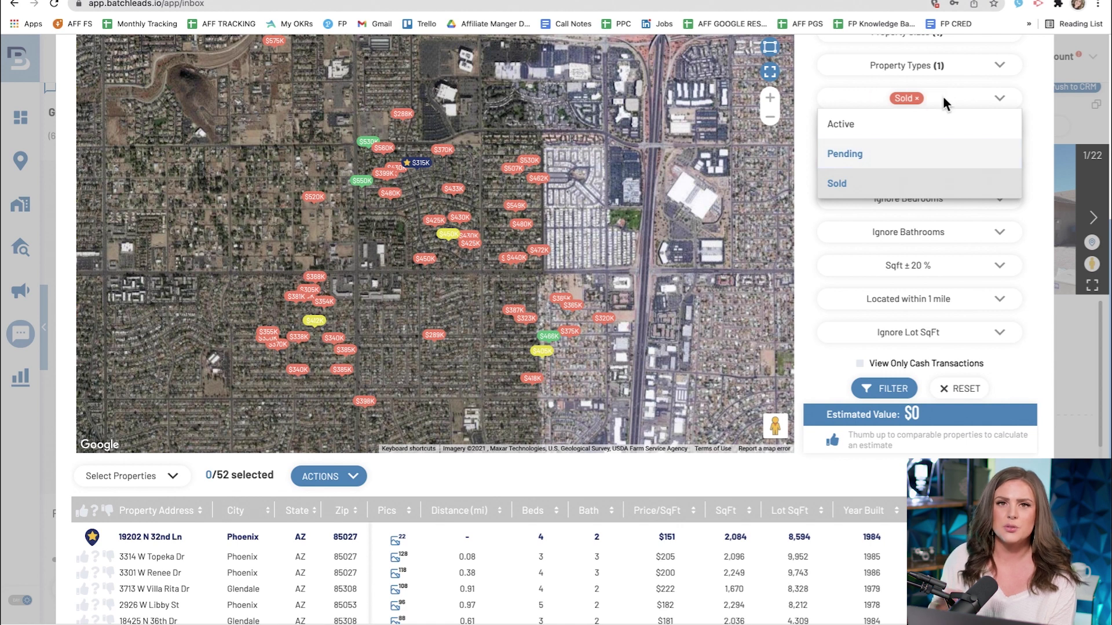
pyautogui.click(806, 102)
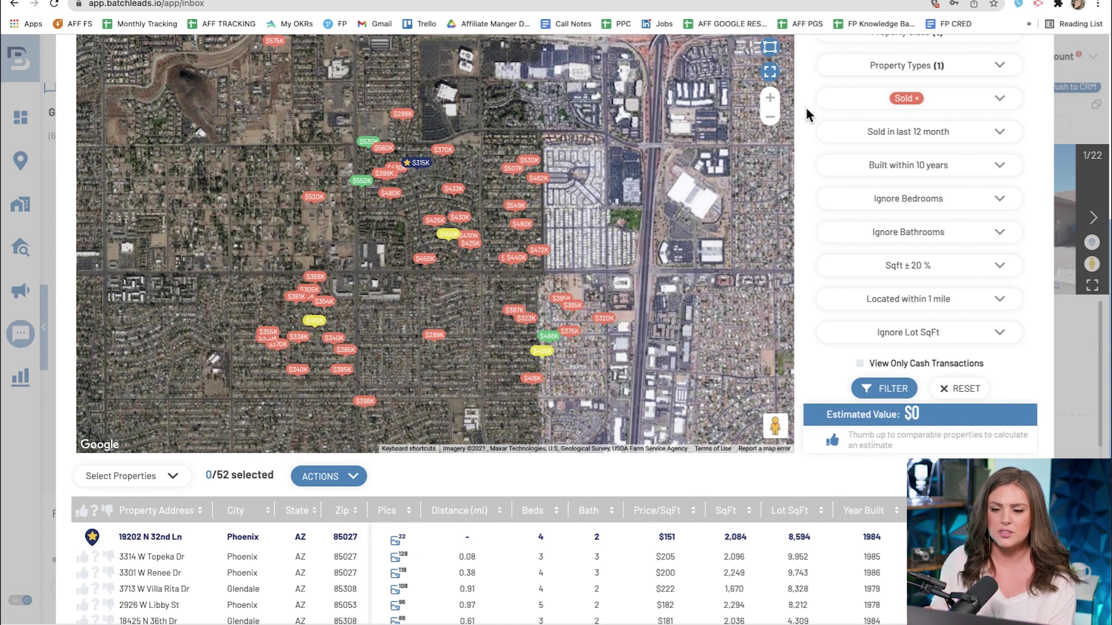
# Limit comps to sales in the last 6 months and homes built within 5 years
pyautogui.scroll(-3, 812, 116)
pyautogui.scroll(2, 813, 117)
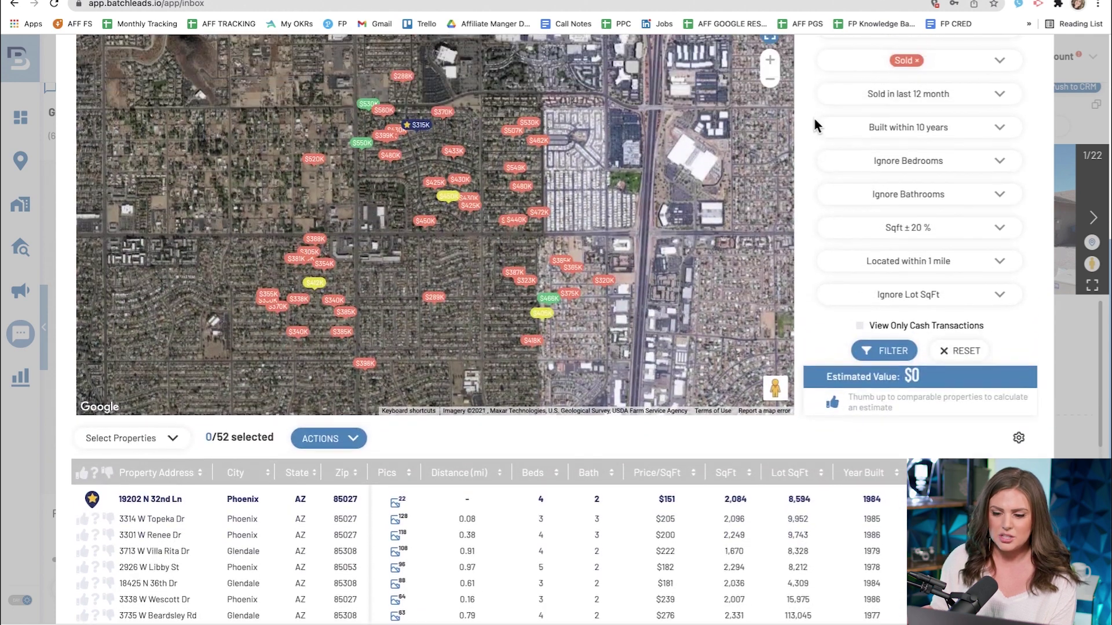
pyautogui.scroll(1, 857, 110)
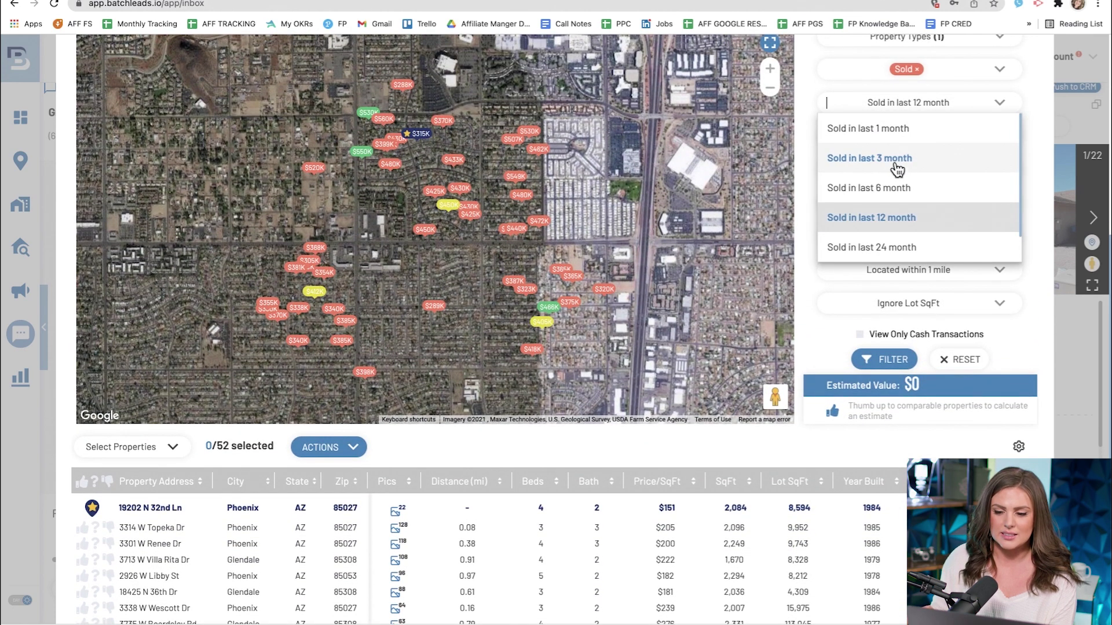
pyautogui.click(888, 187)
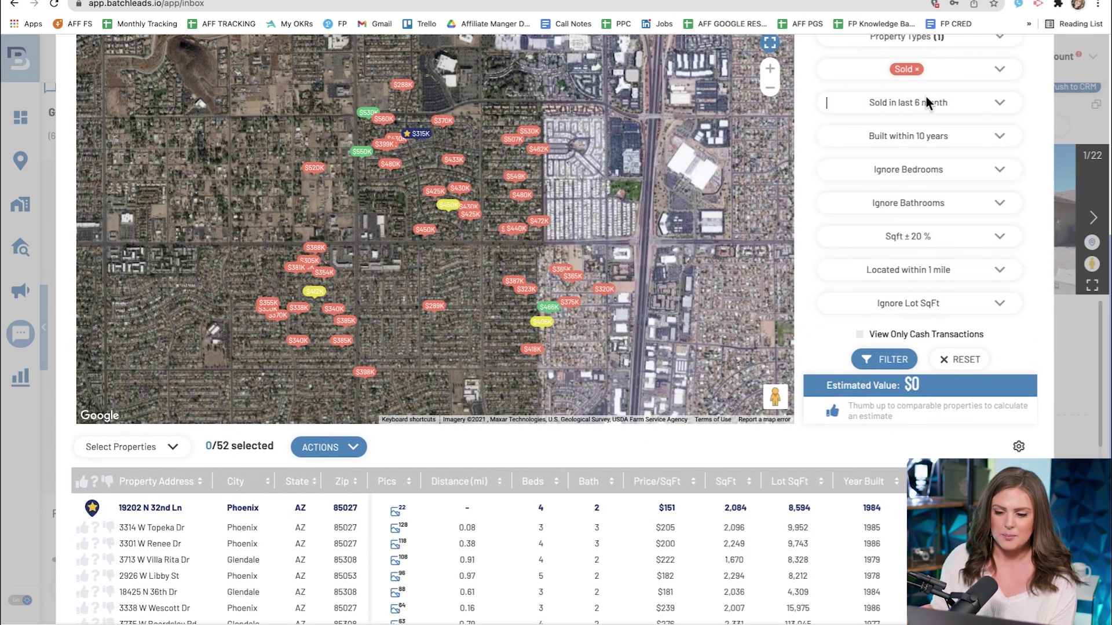
pyautogui.click(926, 135)
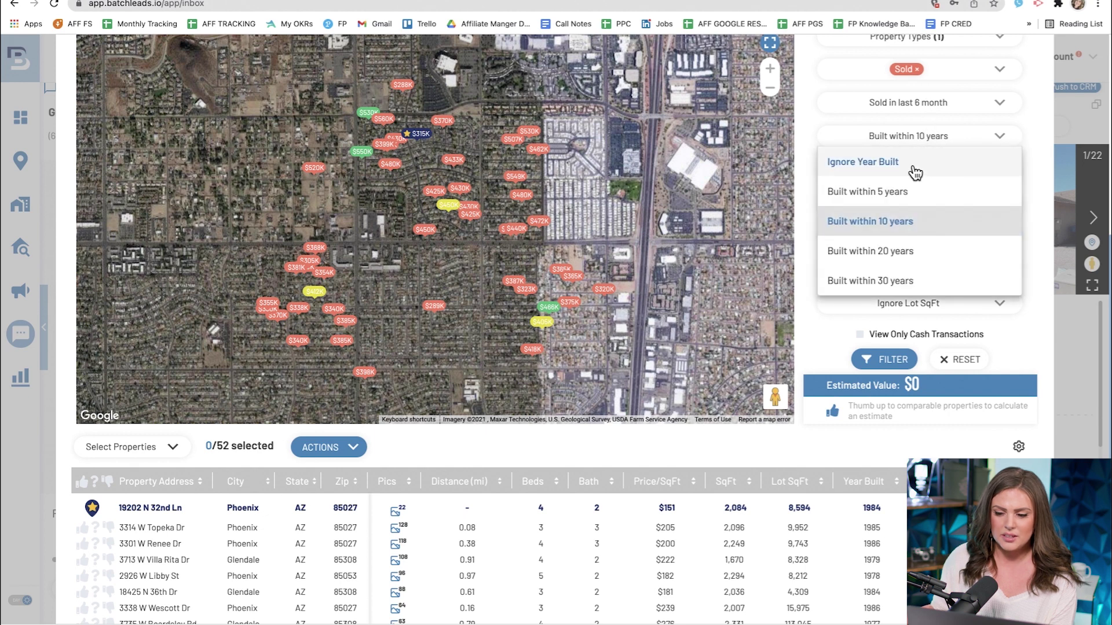
pyautogui.click(906, 192)
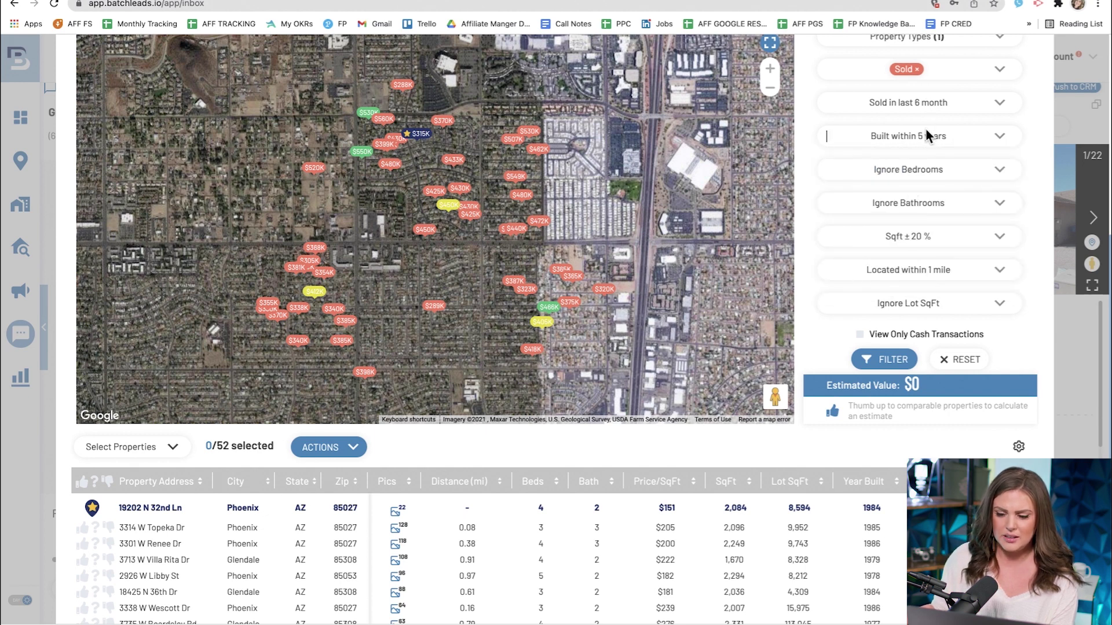
pyautogui.click(953, 269)
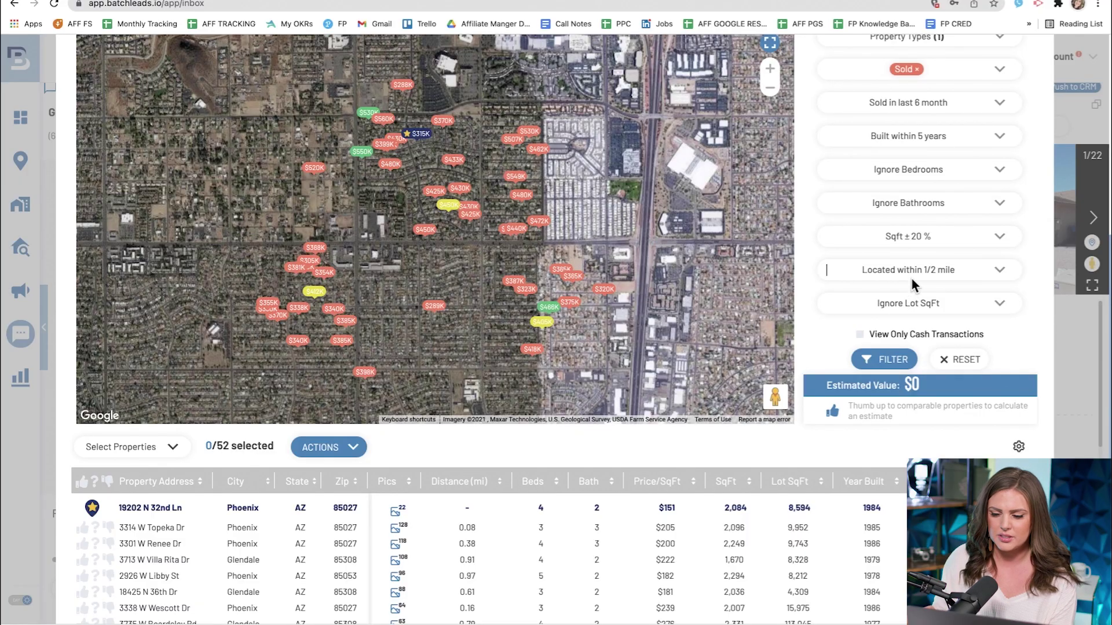
# Apply the comp filters with the 1/2-mile radius, cutting comparables from 52 to 8
pyautogui.click(889, 361)
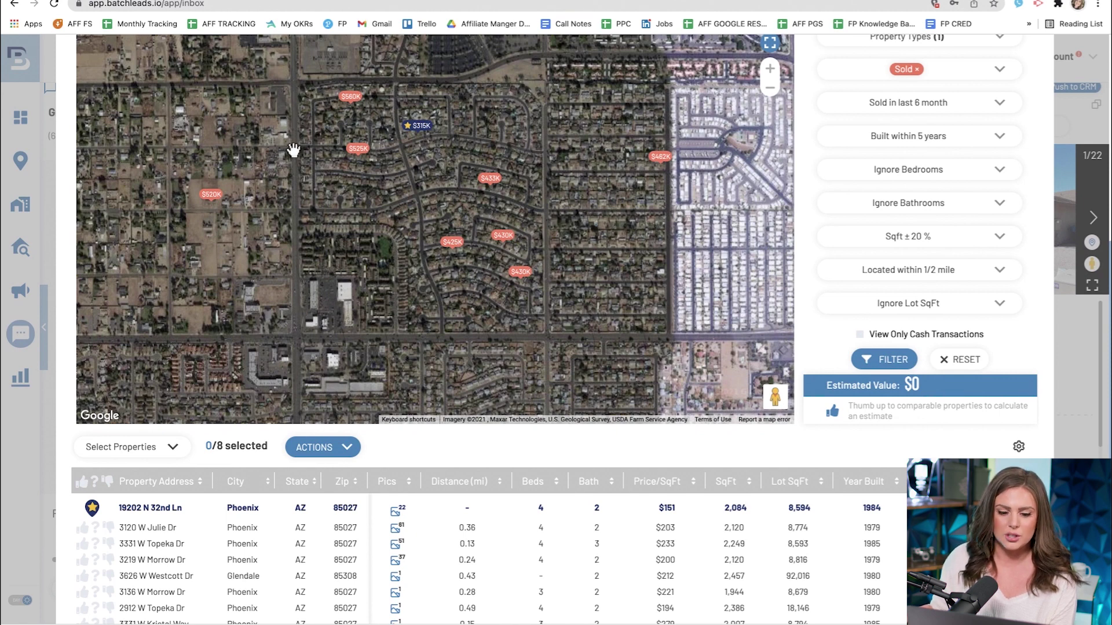
pyautogui.scroll(-1, 814, 297)
pyautogui.scroll(5, 811, 297)
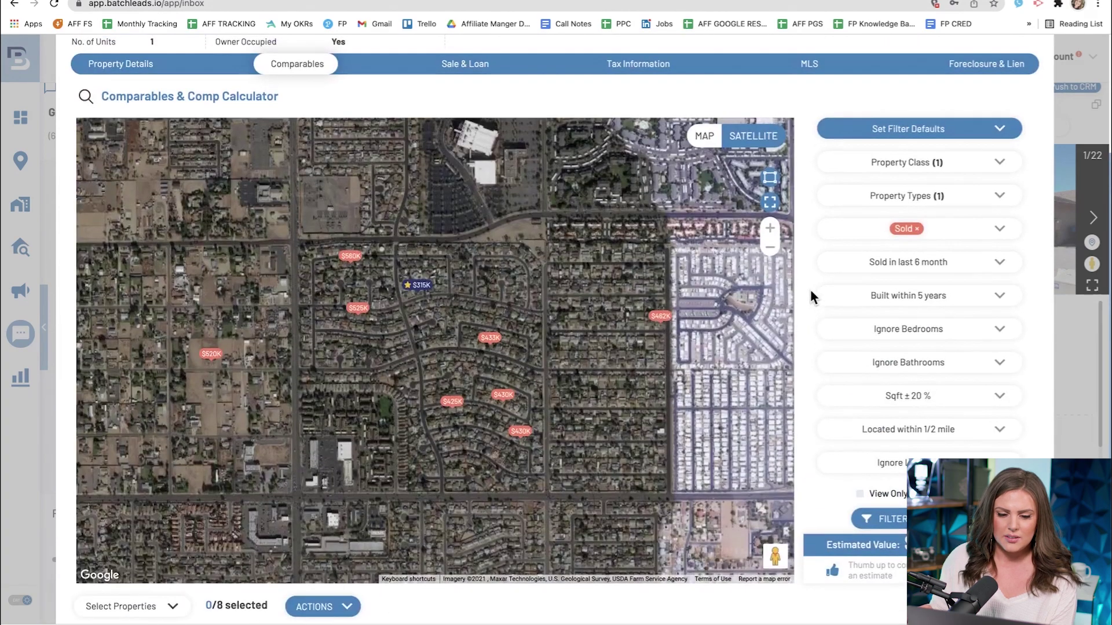
pyautogui.scroll(-1, 811, 296)
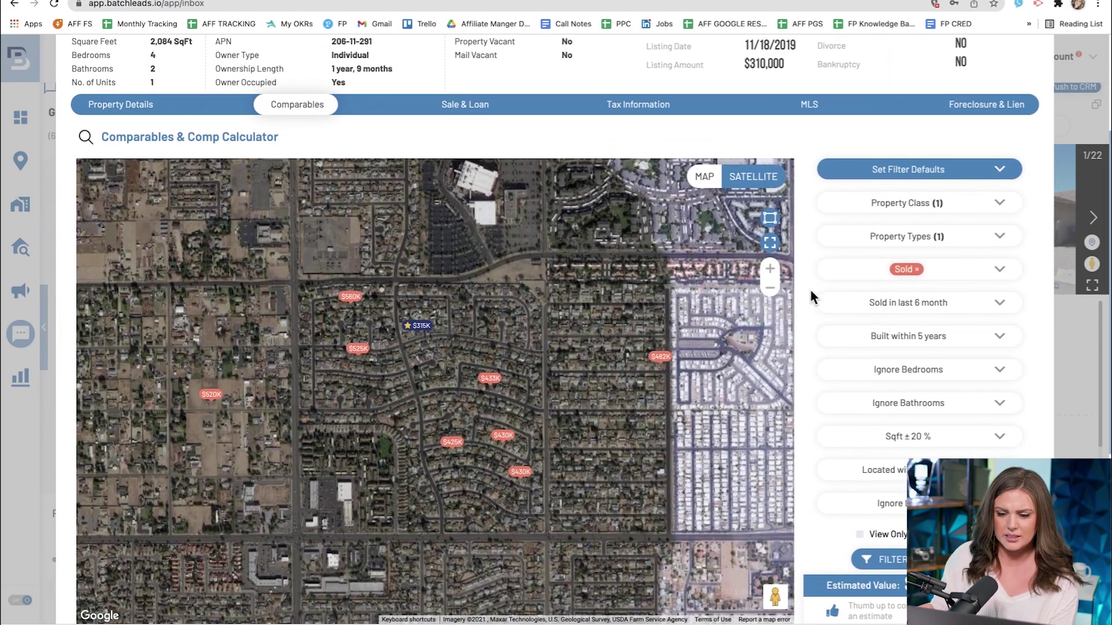
# Draw a rectangle around the subject home's neighbourhood, narrowing the comp table to 6 sold properties
pyautogui.click(771, 222)
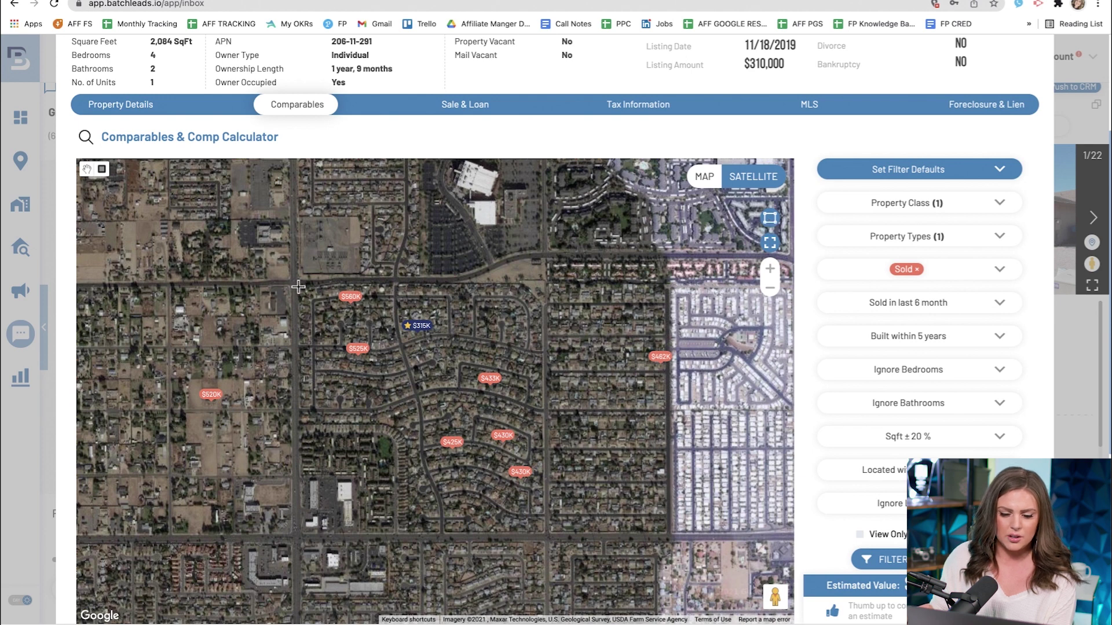
pyautogui.moveTo(298, 285)
pyautogui.mouseDown()
pyautogui.moveTo(379, 335)
pyautogui.moveTo(505, 442)
pyautogui.moveTo(544, 529)
pyautogui.mouseUp()
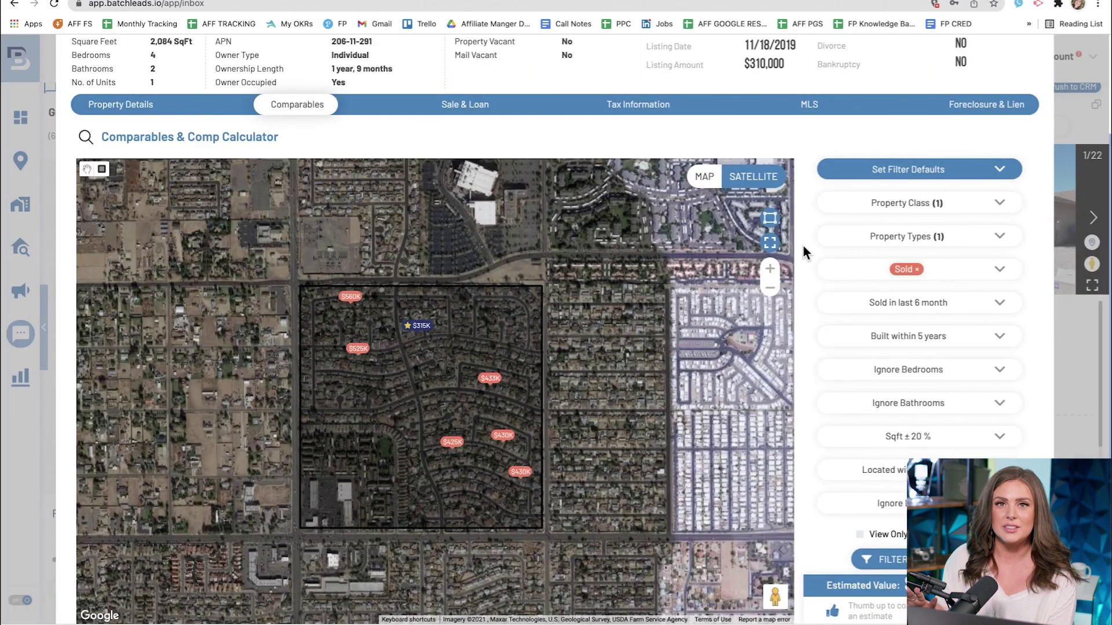
pyautogui.scroll(-3, 805, 360)
pyautogui.scroll(-3, 806, 359)
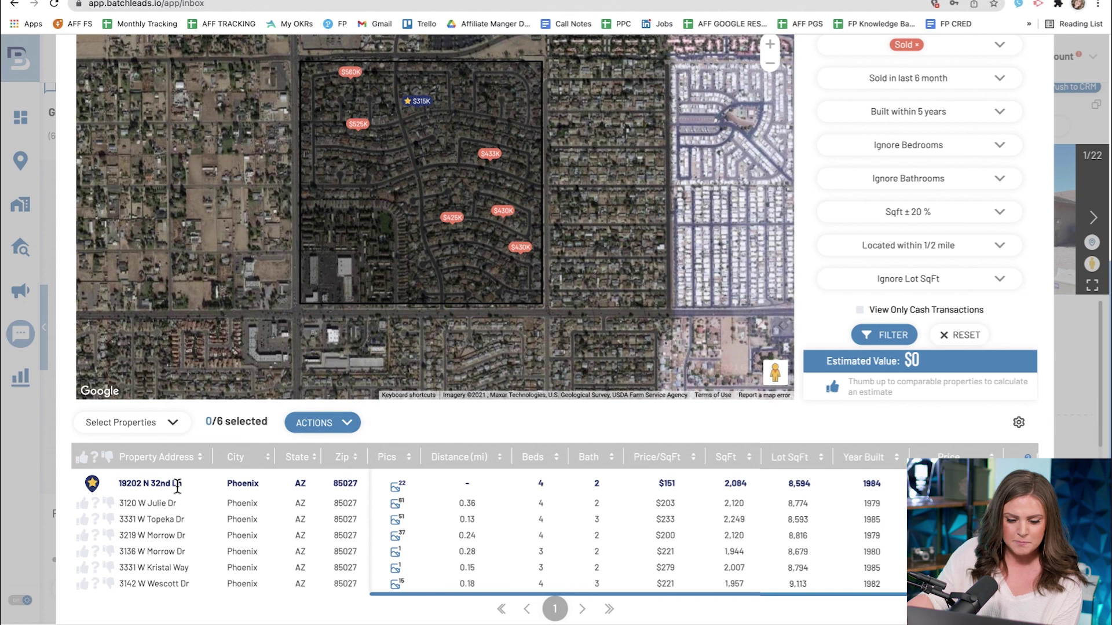
pyautogui.click(397, 488)
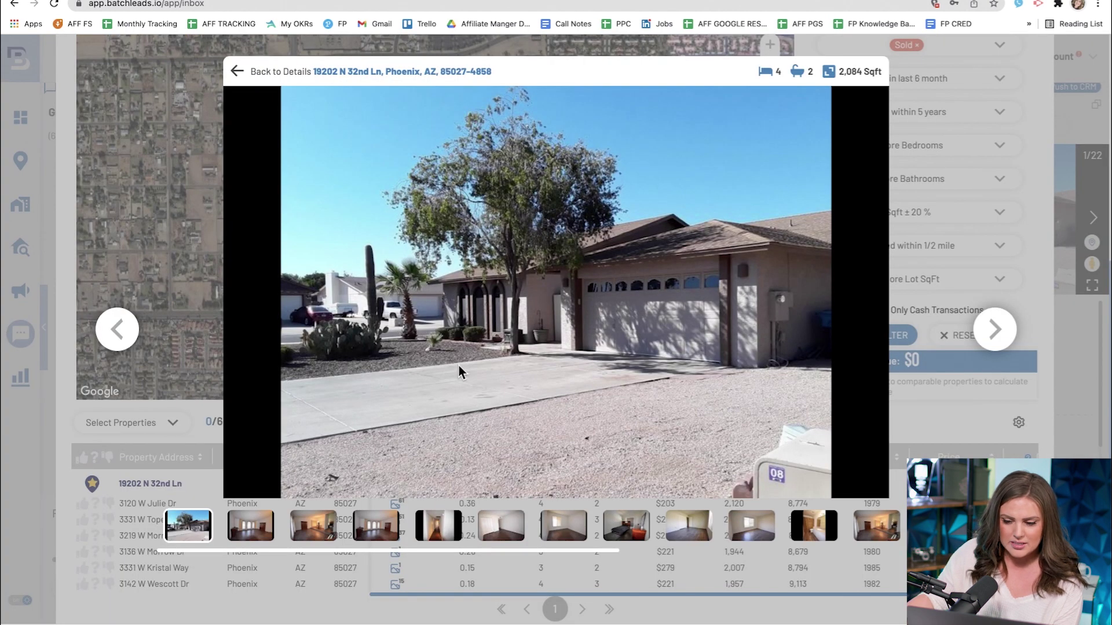
pyautogui.click(995, 331)
pyautogui.click(995, 332)
pyautogui.click(995, 331)
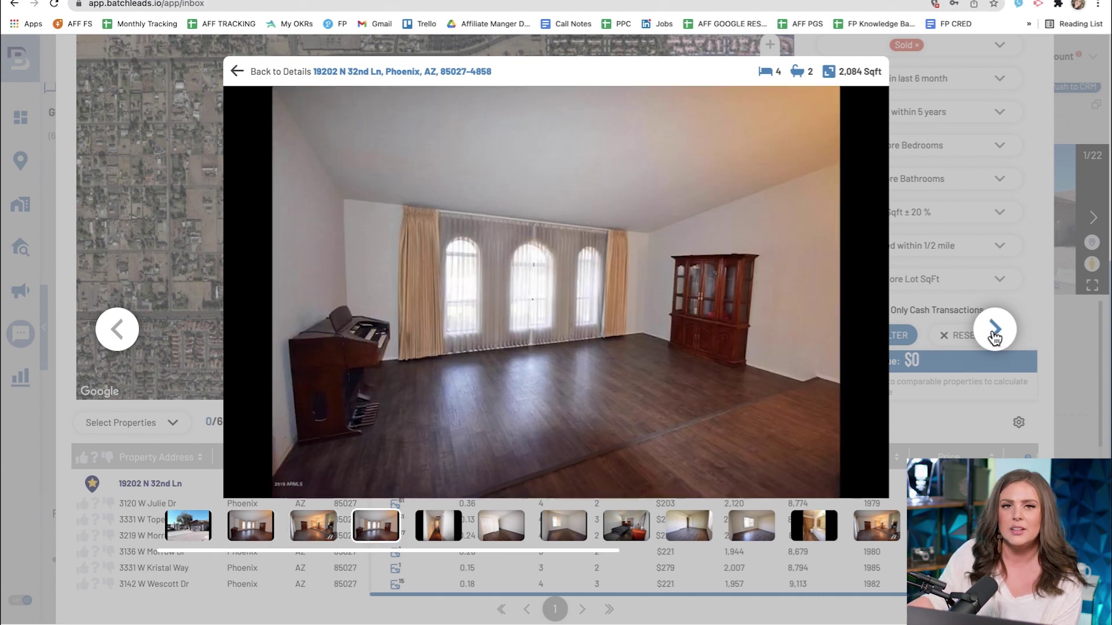
pyautogui.click(995, 331)
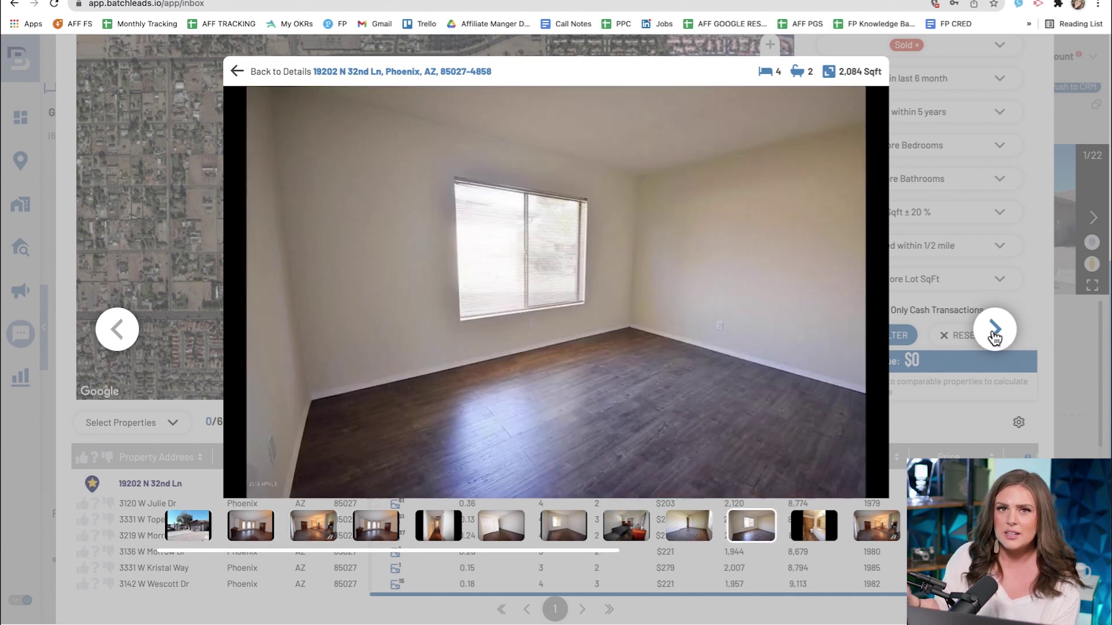
pyautogui.click(995, 331)
pyautogui.click(995, 331)
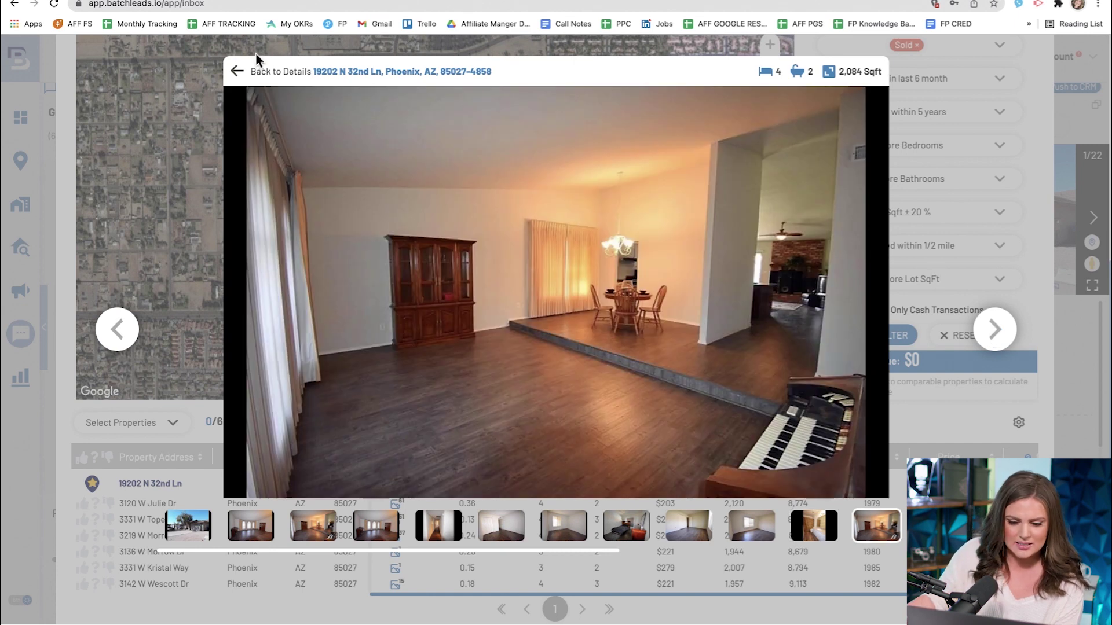
pyautogui.click(237, 71)
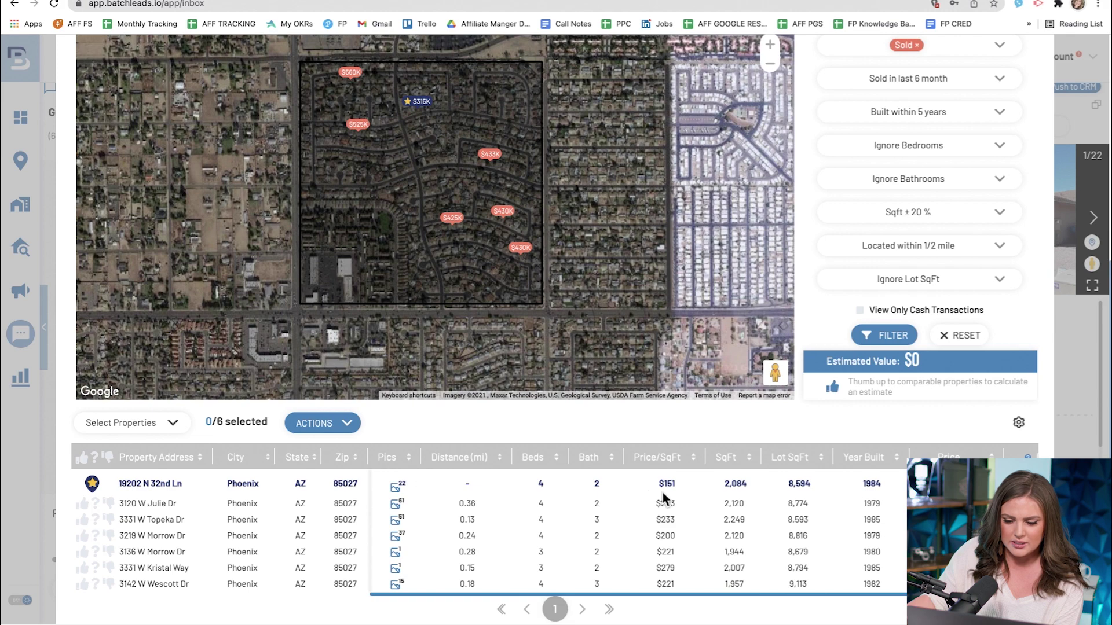
pyautogui.scroll(1, 663, 498)
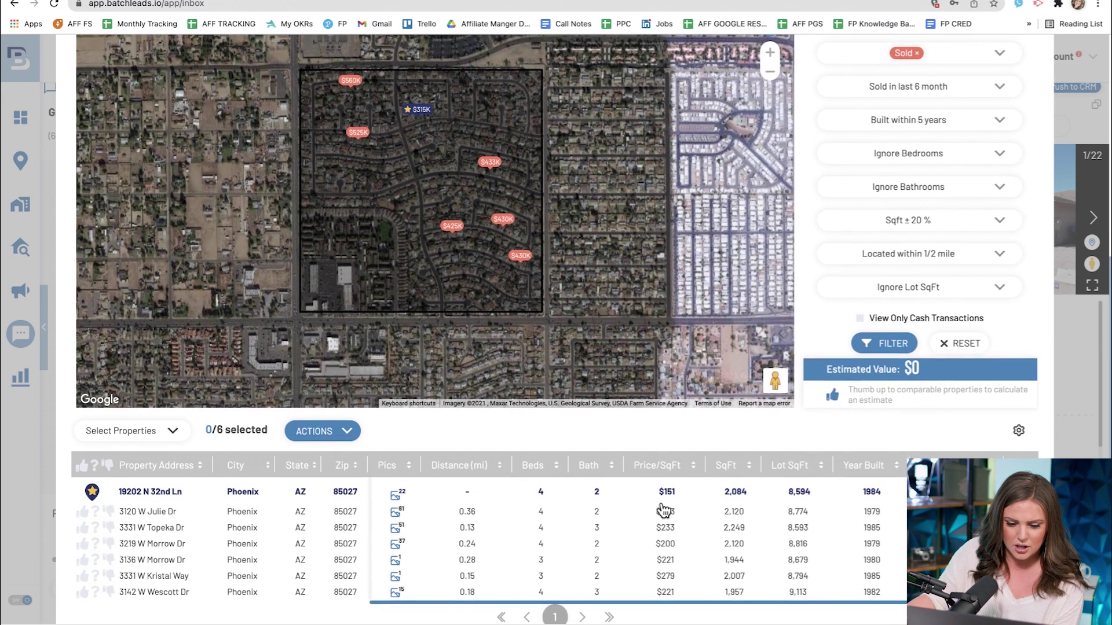
pyautogui.scroll(-1, 663, 511)
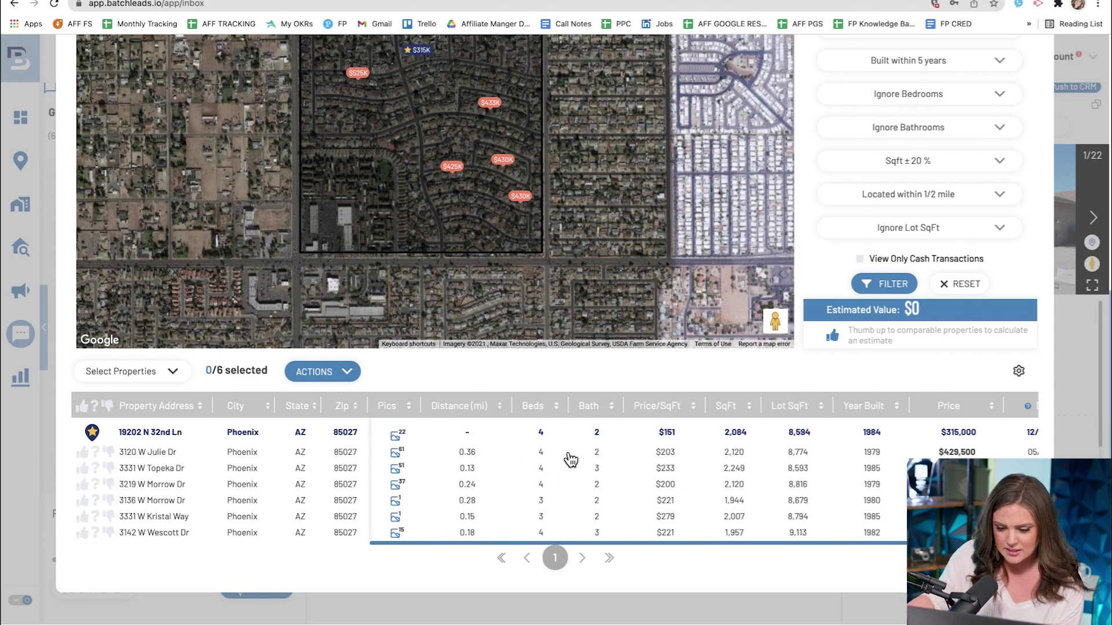
pyautogui.click(735, 455)
pyautogui.scroll(1, 734, 463)
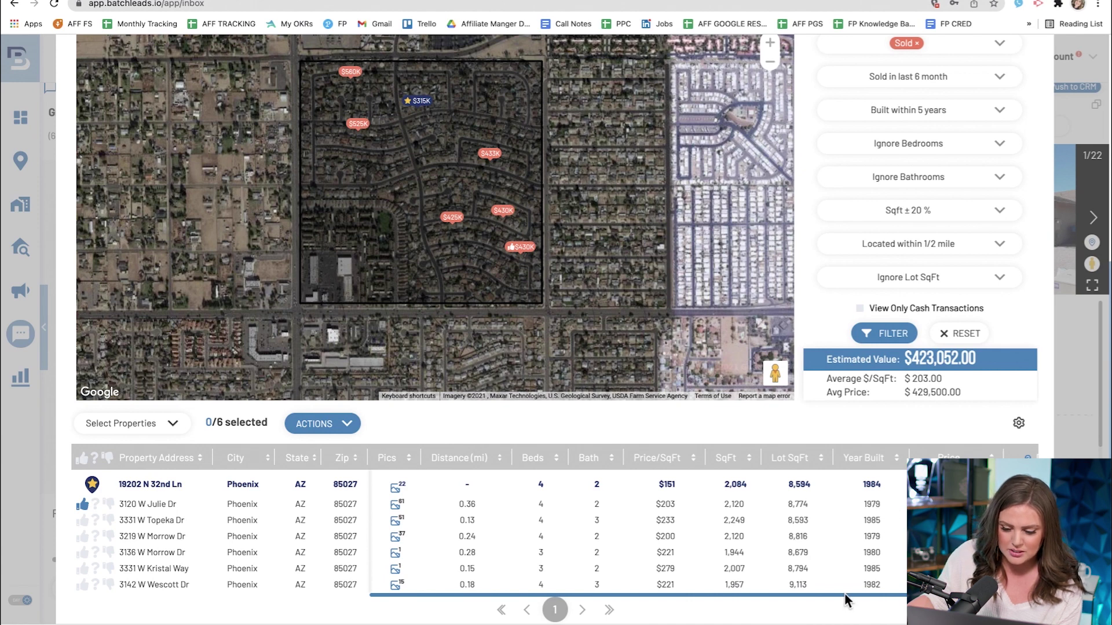
pyautogui.moveTo(846, 601); pyautogui.dragTo(922, 598)
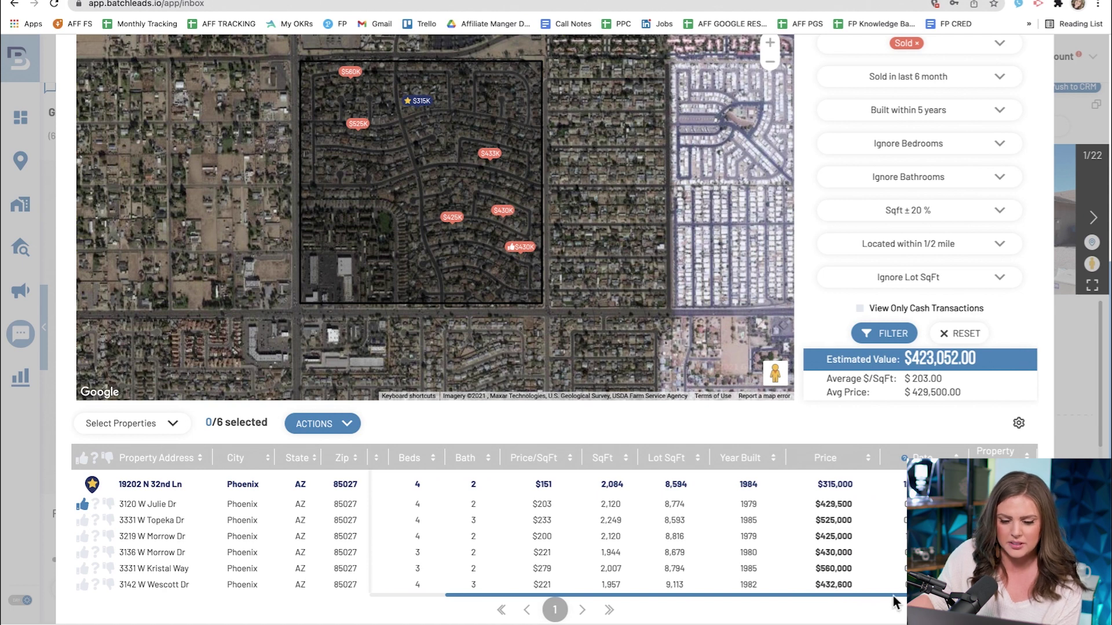
pyautogui.moveTo(892, 603); pyautogui.dragTo(759, 607)
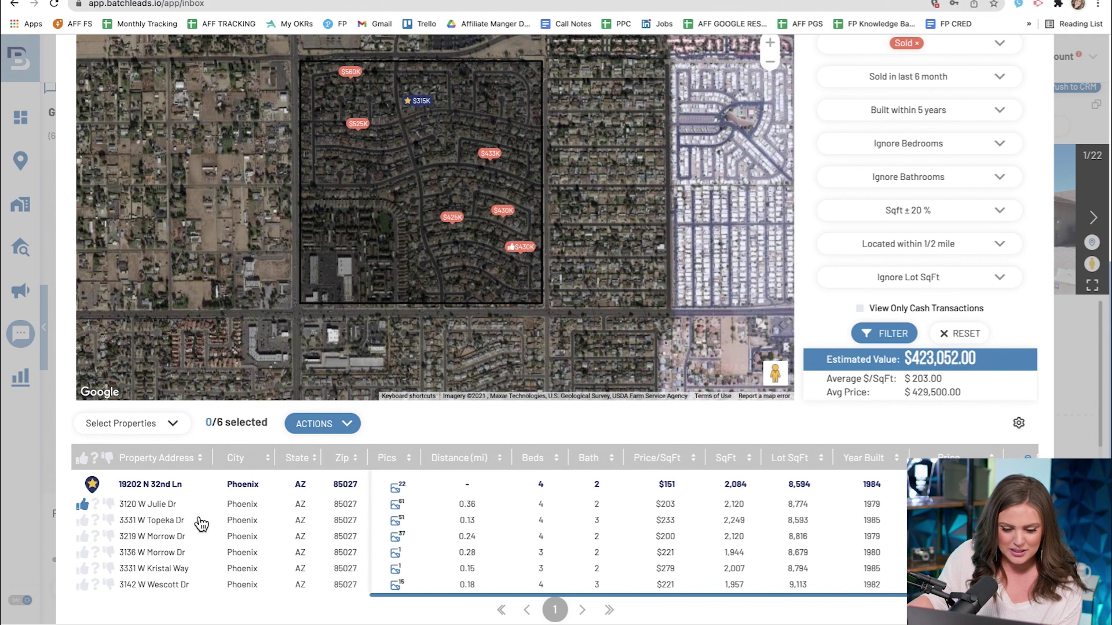
pyautogui.click(396, 509)
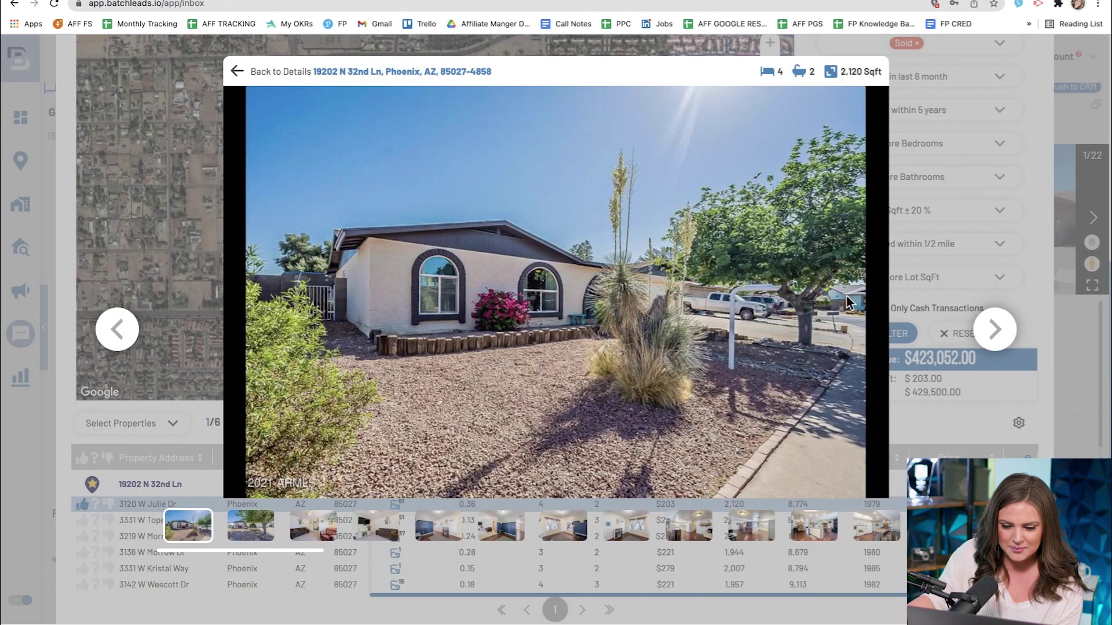
pyautogui.click(993, 329)
pyautogui.click(993, 329)
pyautogui.click(993, 329)
pyautogui.click(993, 328)
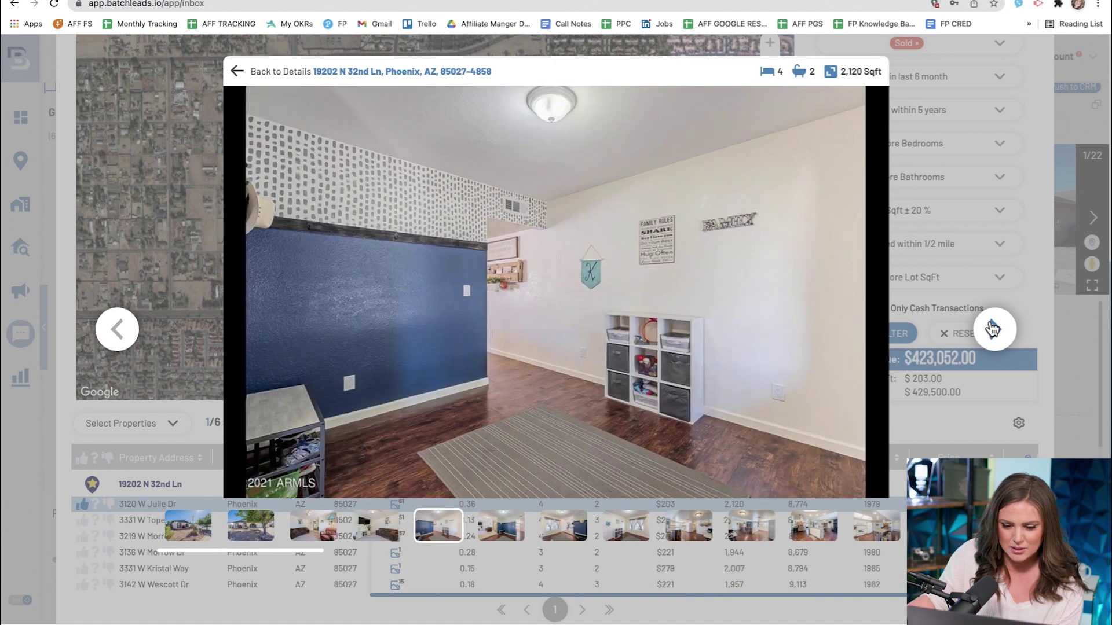
pyautogui.click(993, 329)
pyautogui.click(994, 329)
pyautogui.click(993, 329)
pyautogui.click(994, 329)
pyautogui.click(994, 329)
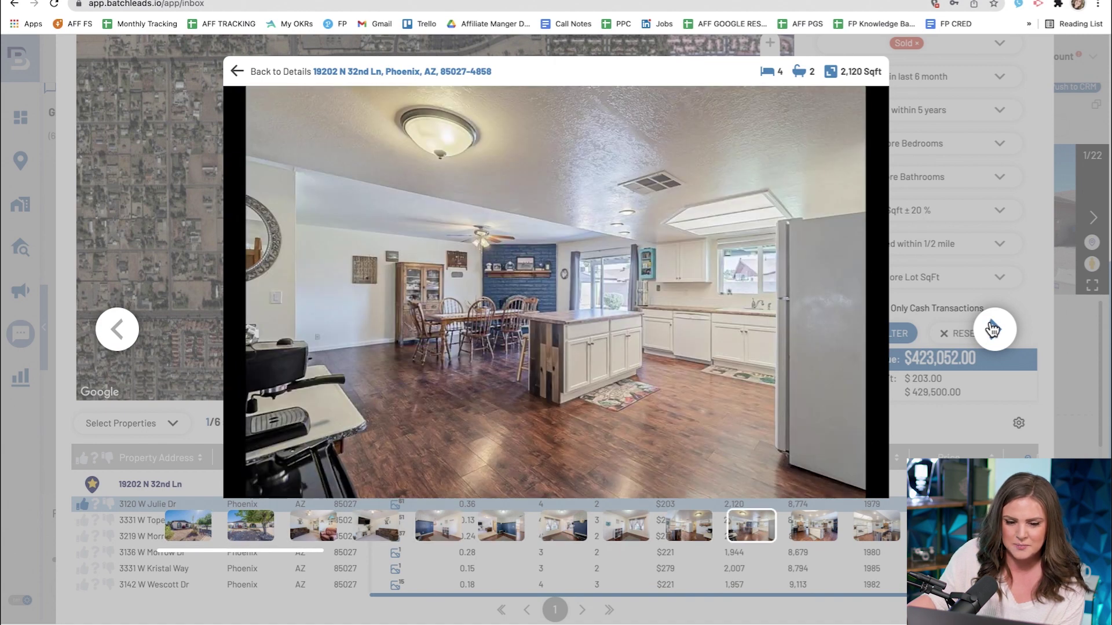
pyautogui.click(993, 329)
pyautogui.click(993, 329)
pyautogui.click(993, 329)
pyautogui.click(993, 329)
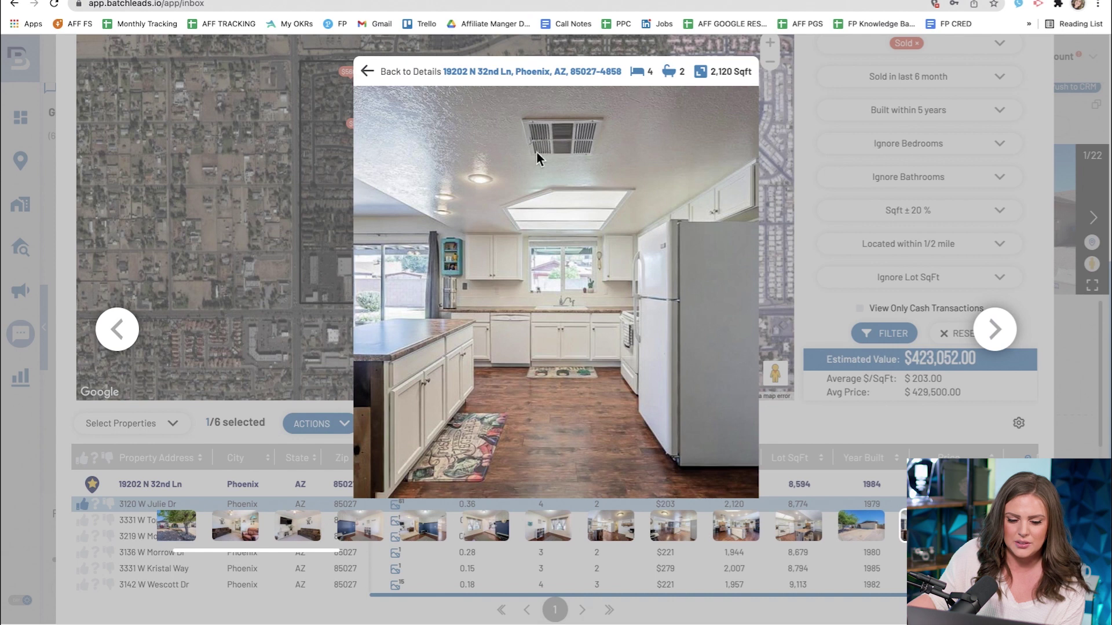
pyautogui.click(367, 74)
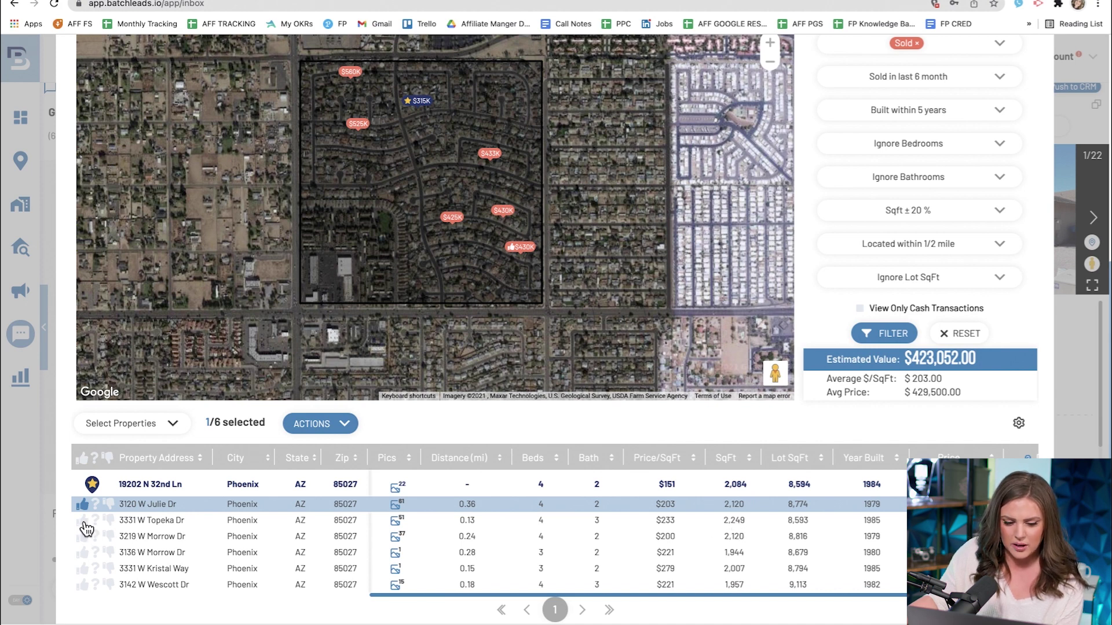
pyautogui.click(84, 523)
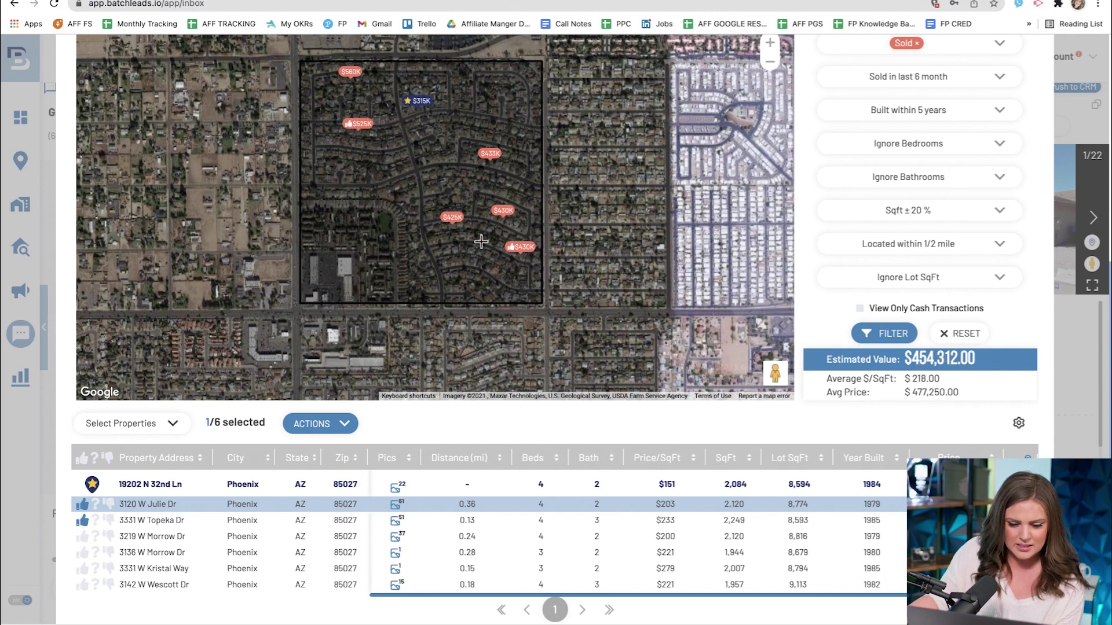
pyautogui.click(396, 525)
pyautogui.click(994, 330)
pyautogui.click(995, 330)
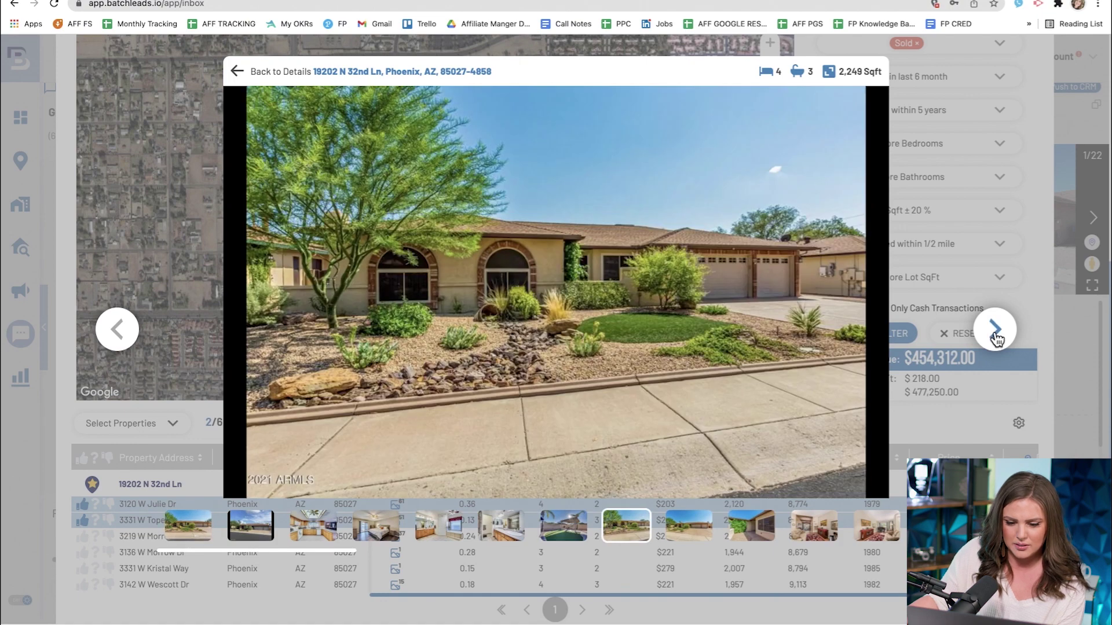
pyautogui.click(995, 331)
pyautogui.click(995, 331)
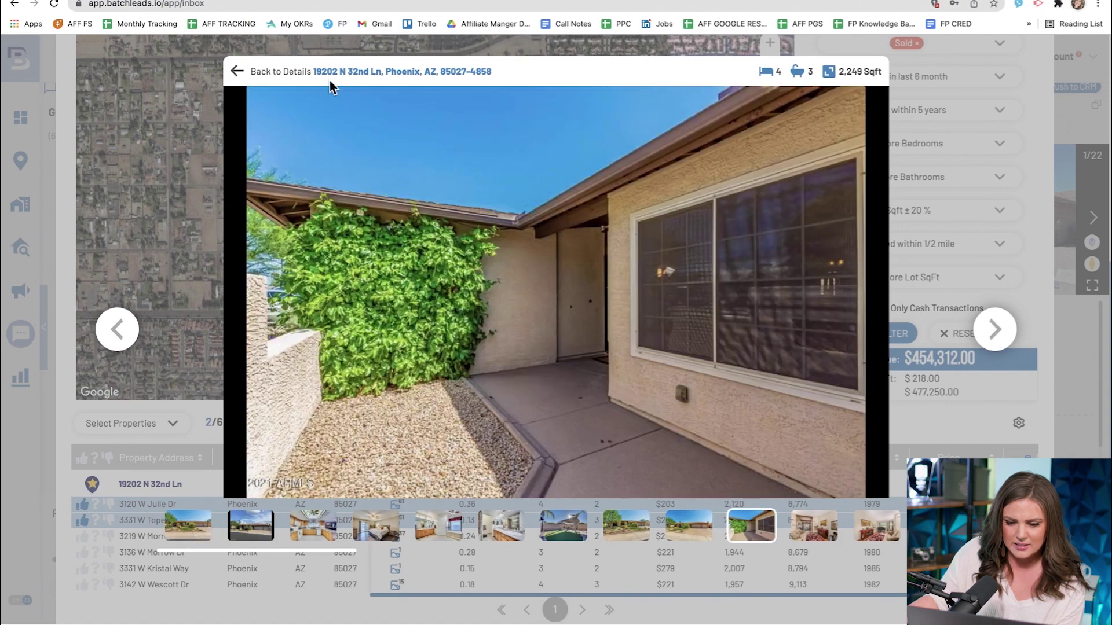
pyautogui.click(238, 72)
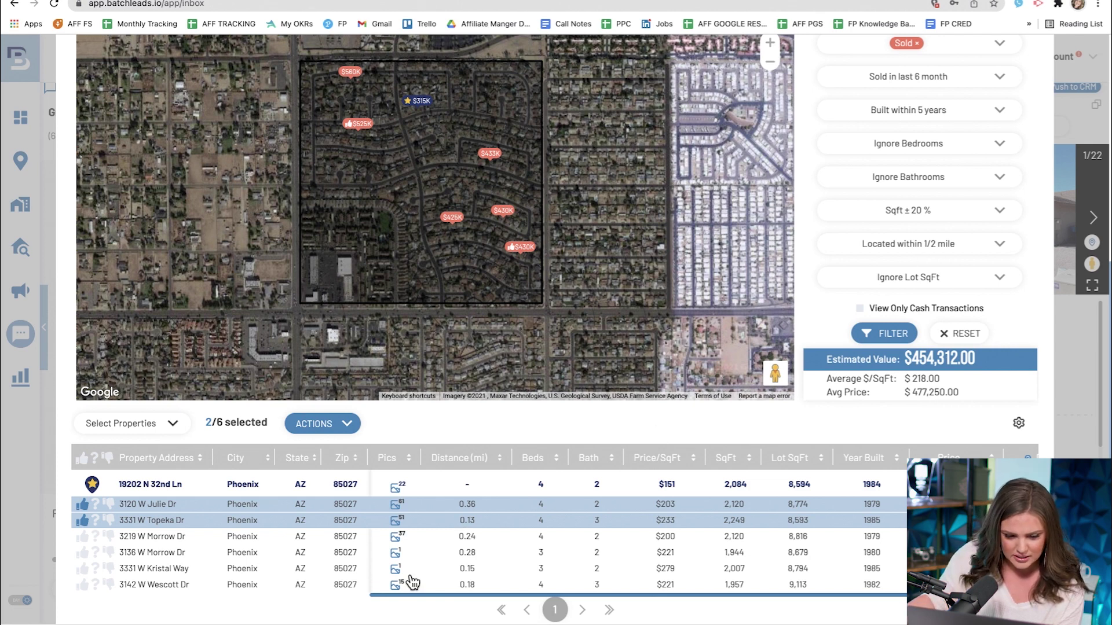
pyautogui.click(82, 537)
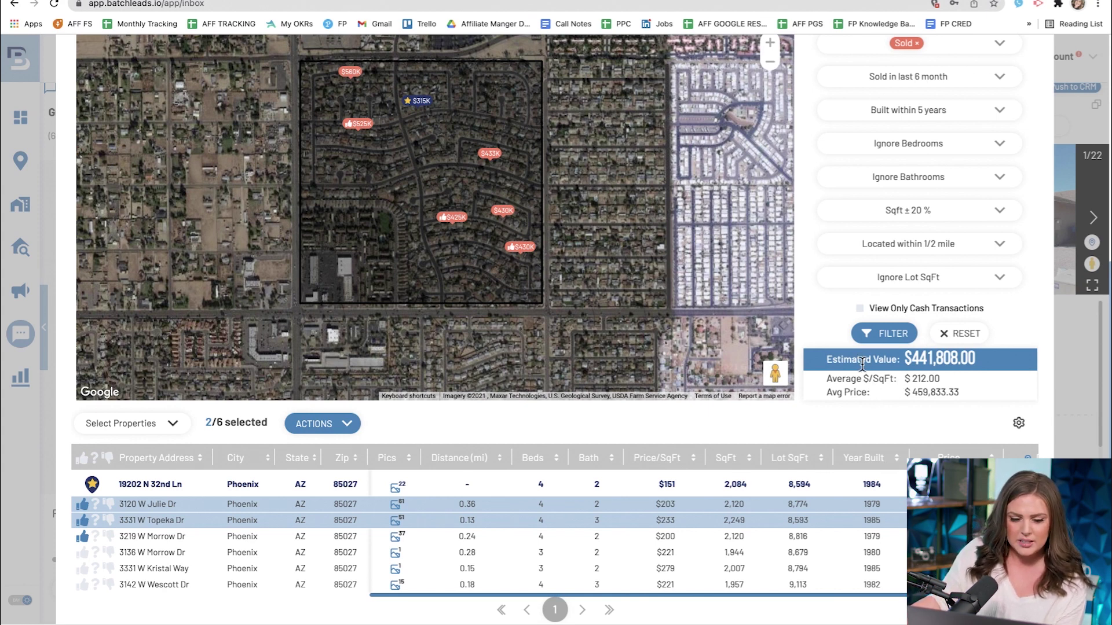
pyautogui.scroll(-1, 848, 377)
pyautogui.scroll(1, 848, 382)
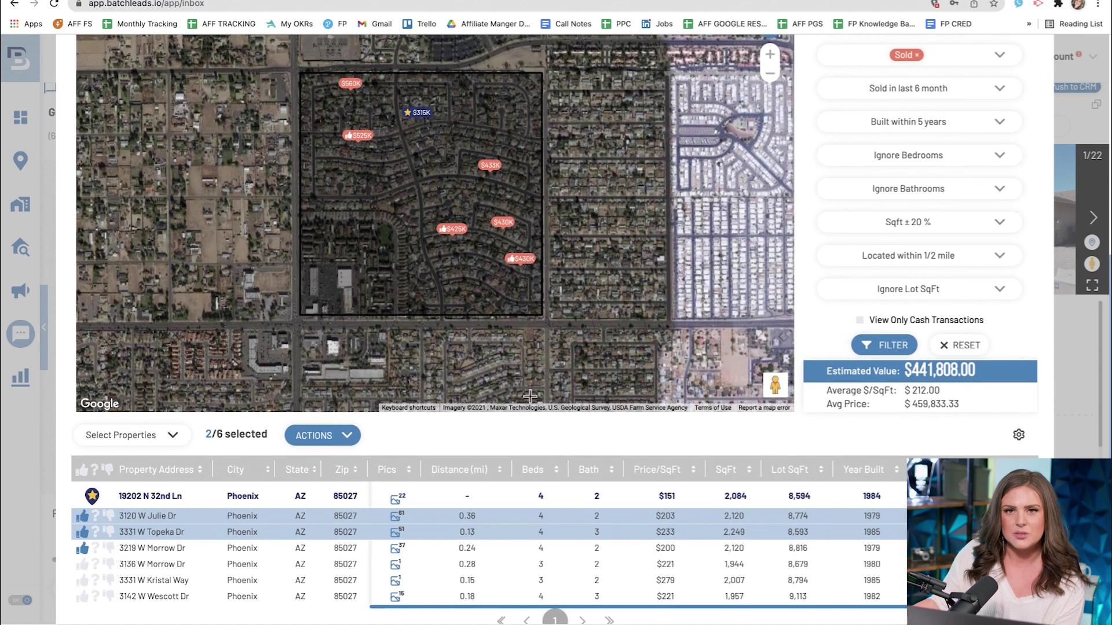
pyautogui.click(317, 438)
pyautogui.click(325, 479)
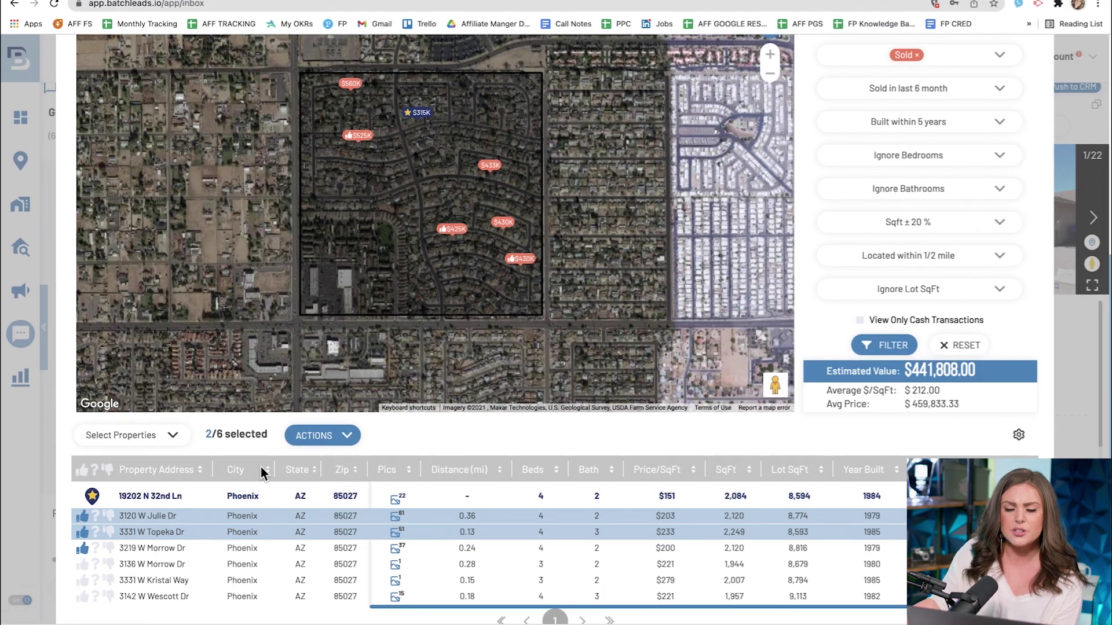
pyautogui.click(332, 440)
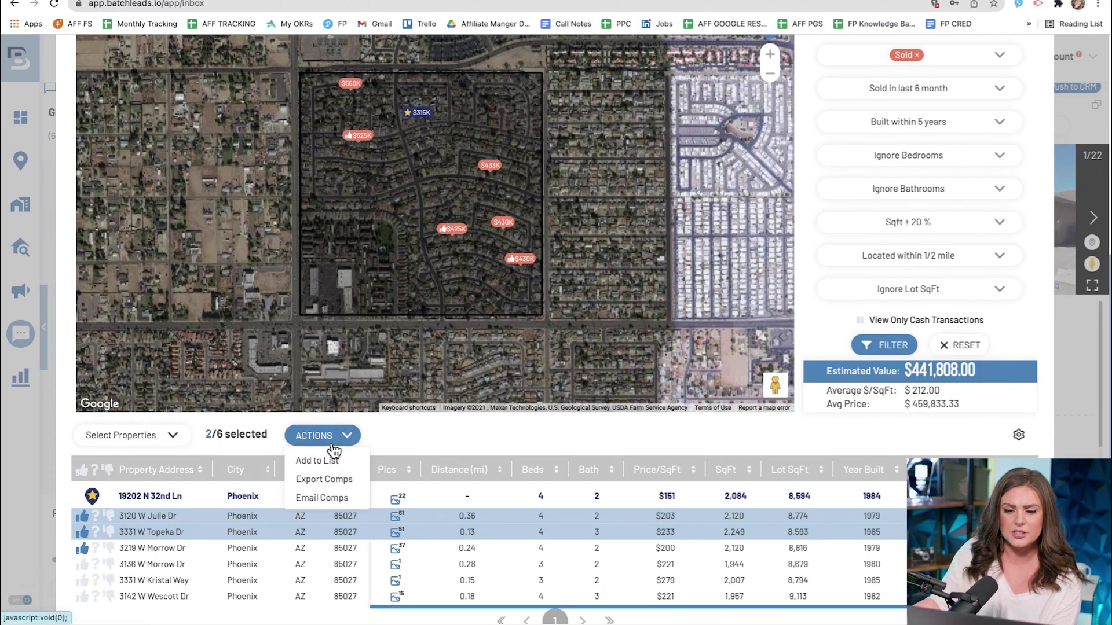
pyautogui.click(324, 499)
pyautogui.click(488, 153)
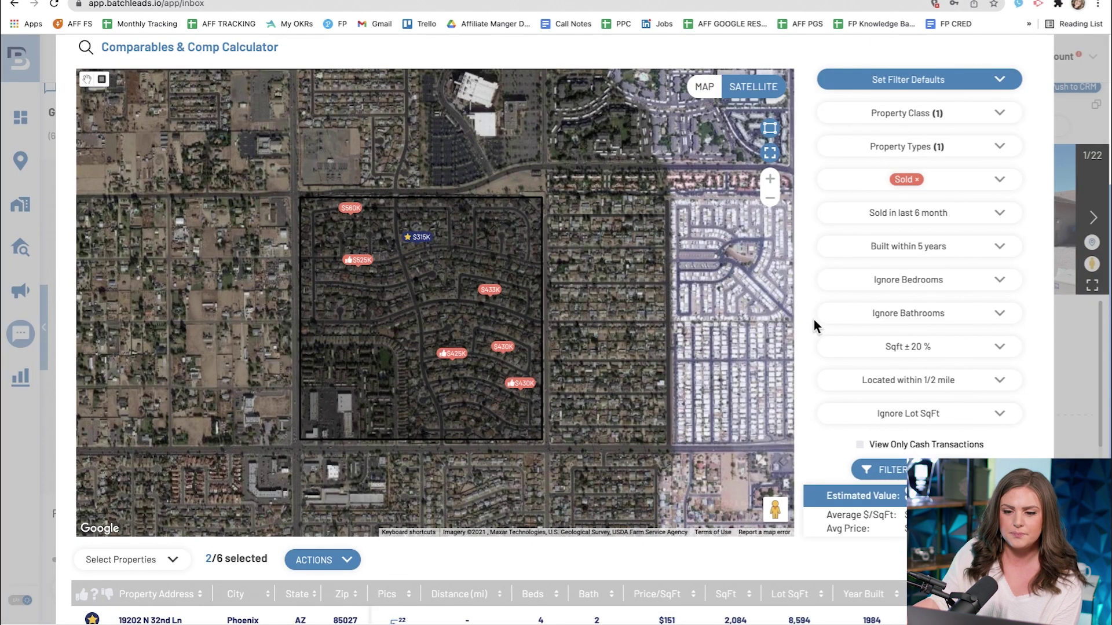
# Save the current comp filters as a new preset named 'Phoenix Comping Filter' under Set Filter Defaults
pyautogui.scroll(-3, 813, 319)
pyautogui.scroll(5, 812, 315)
pyautogui.scroll(-5, 812, 315)
pyautogui.scroll(3, 813, 319)
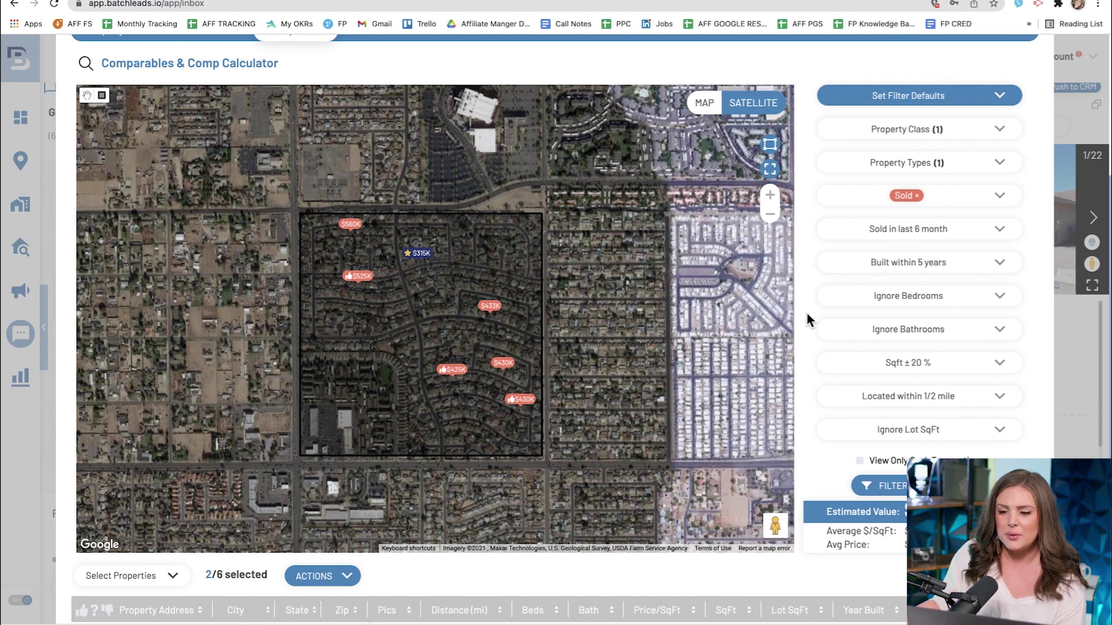
pyautogui.click(907, 98)
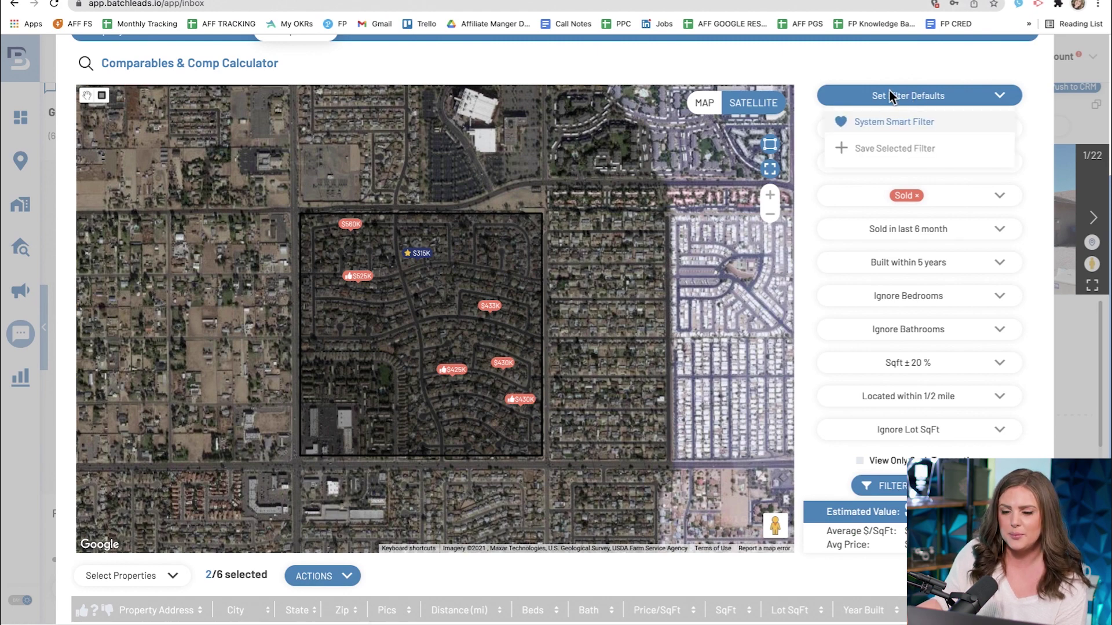
pyautogui.click(863, 152)
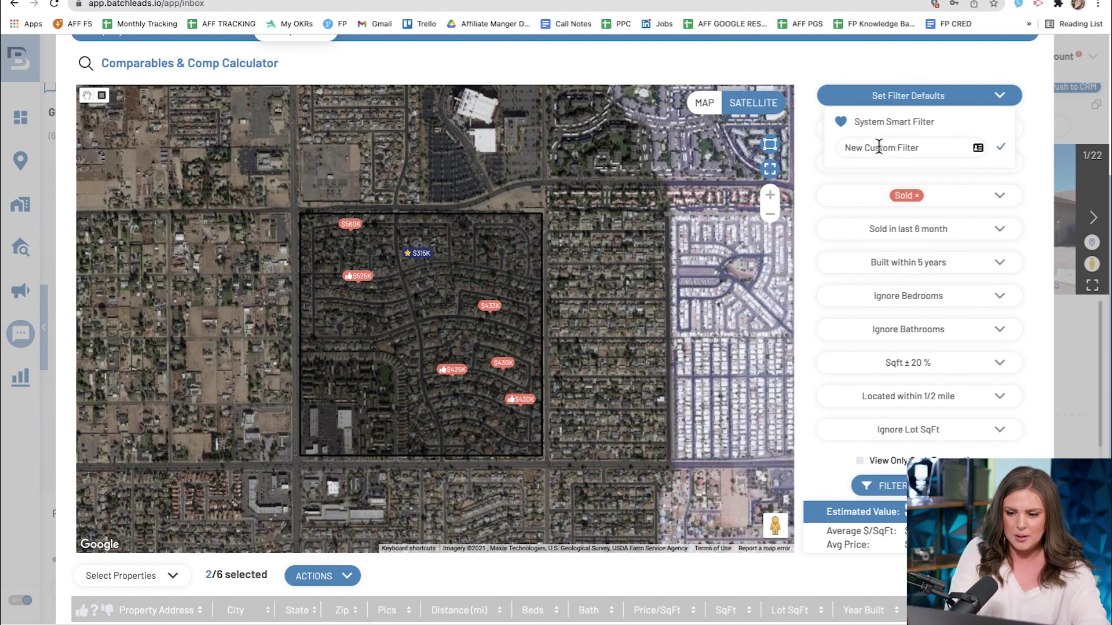
pyautogui.write('Ph')
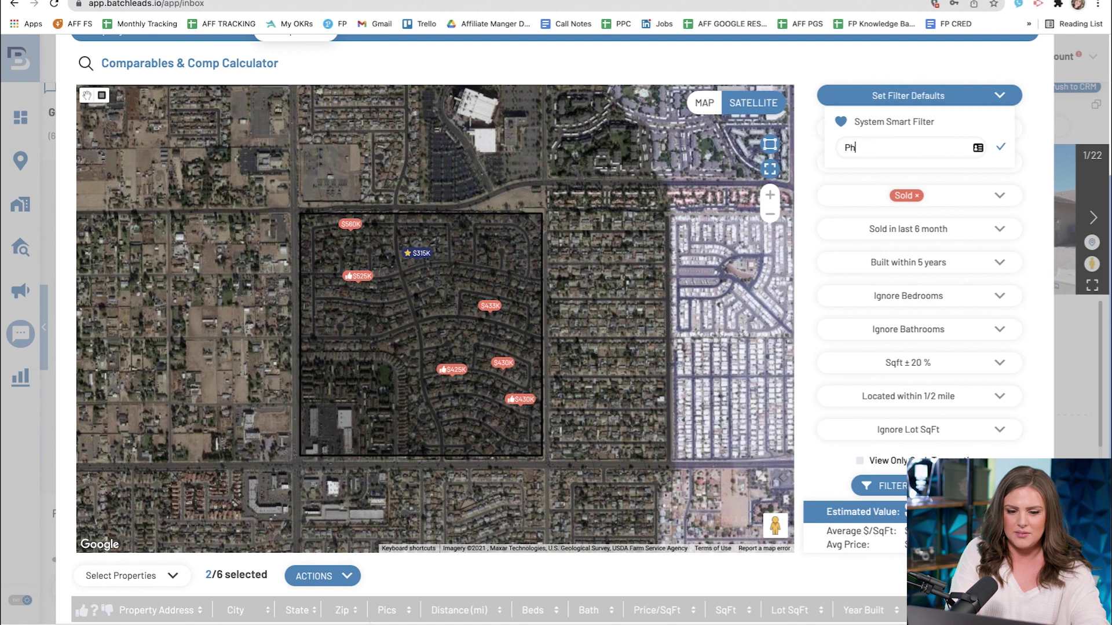
pyautogui.write('oenix Comping Filter')
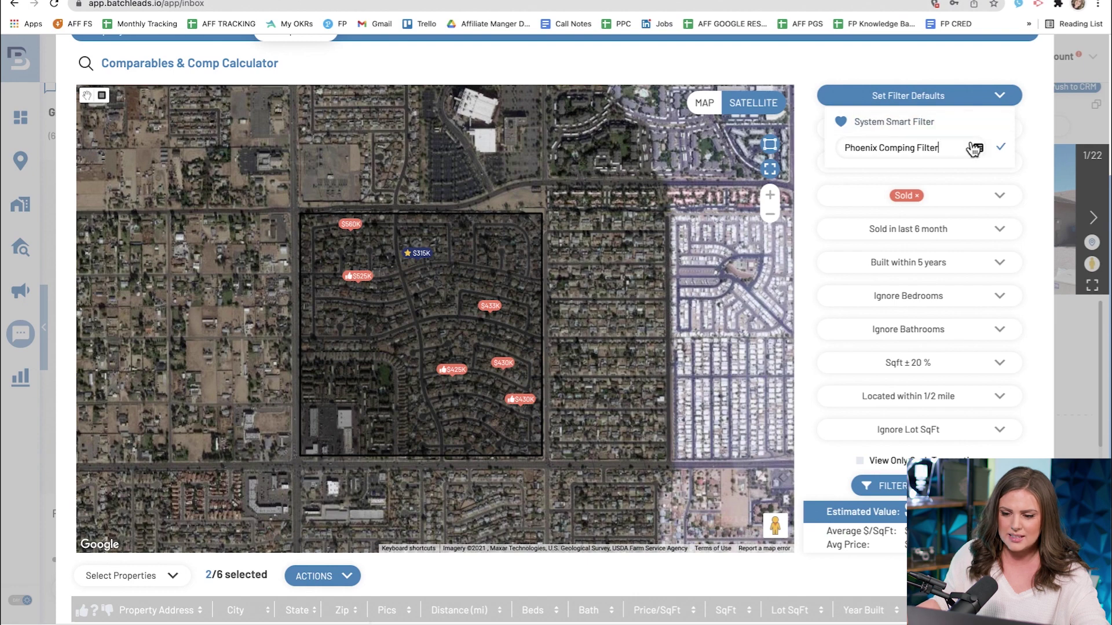
pyautogui.click(1000, 148)
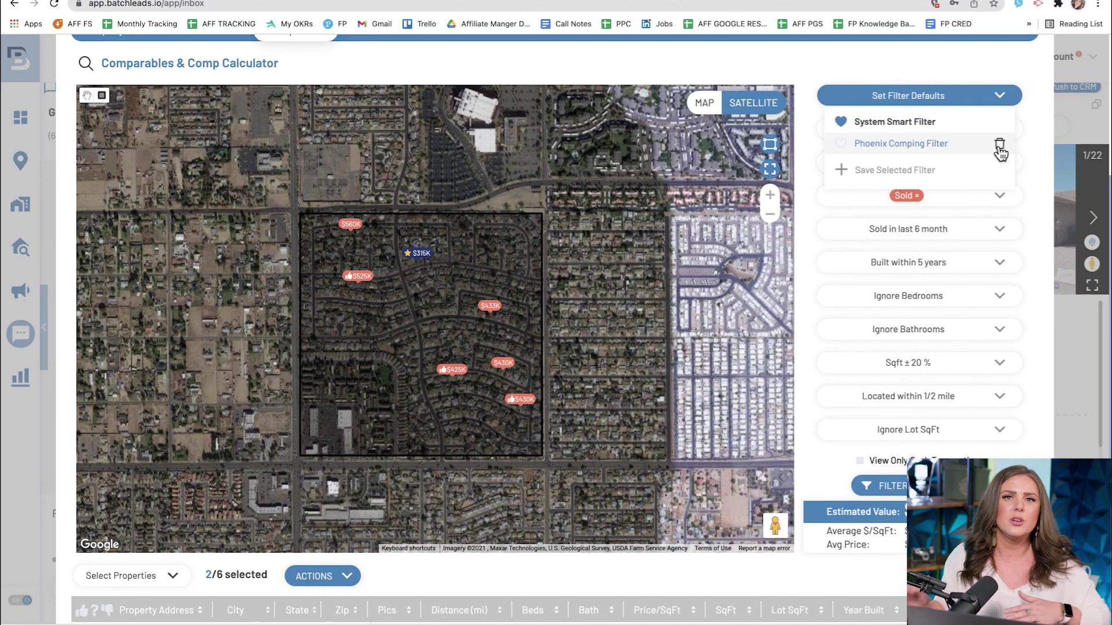
pyautogui.click(896, 121)
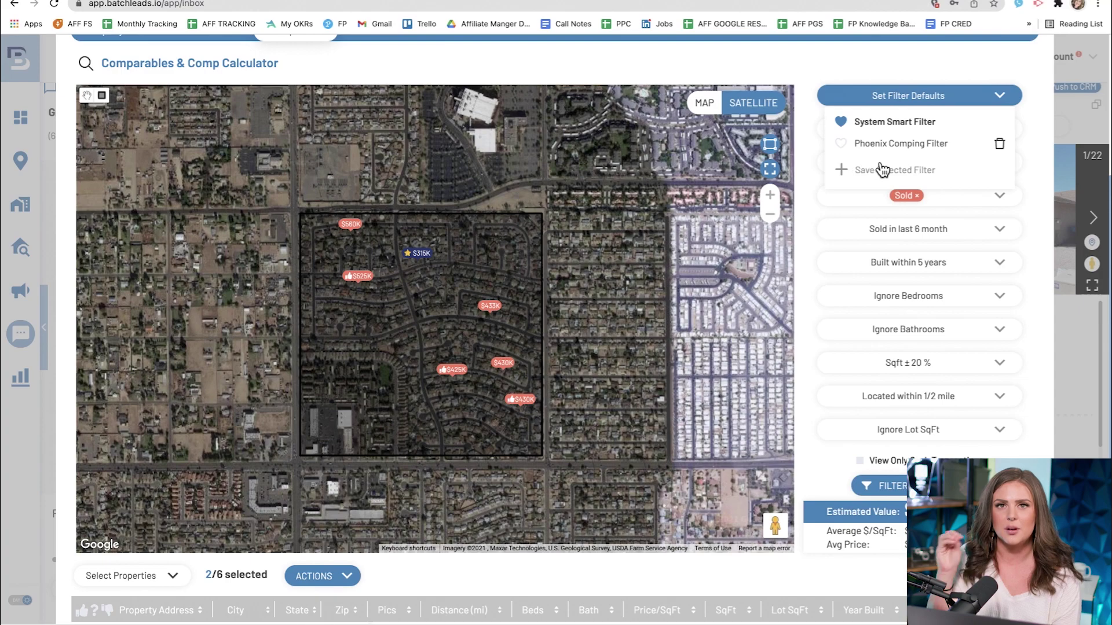
pyautogui.scroll(-3, 811, 207)
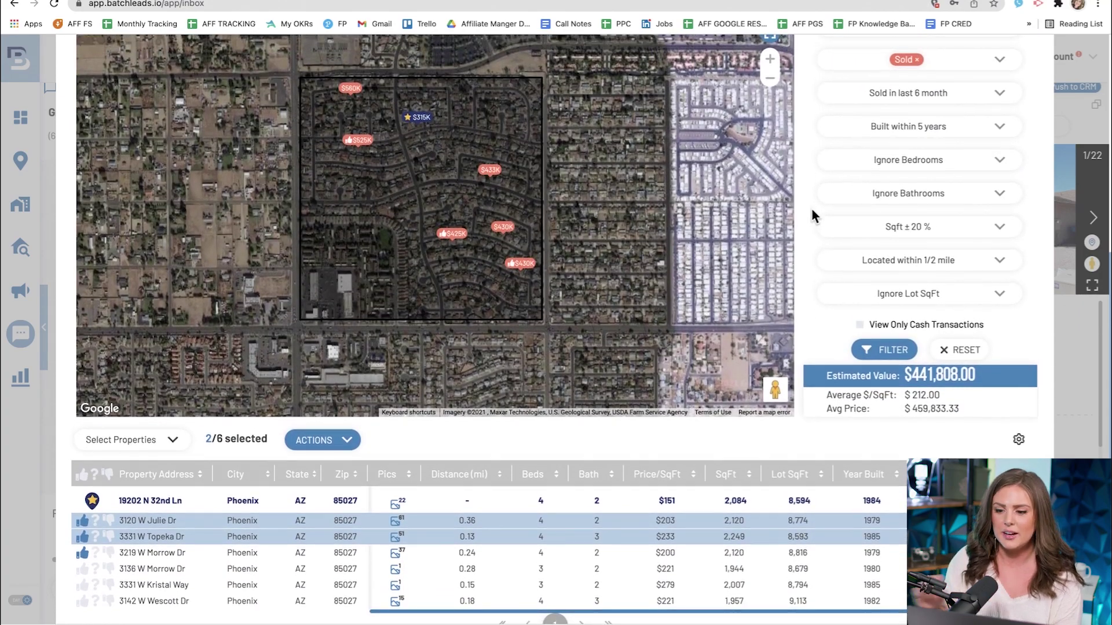